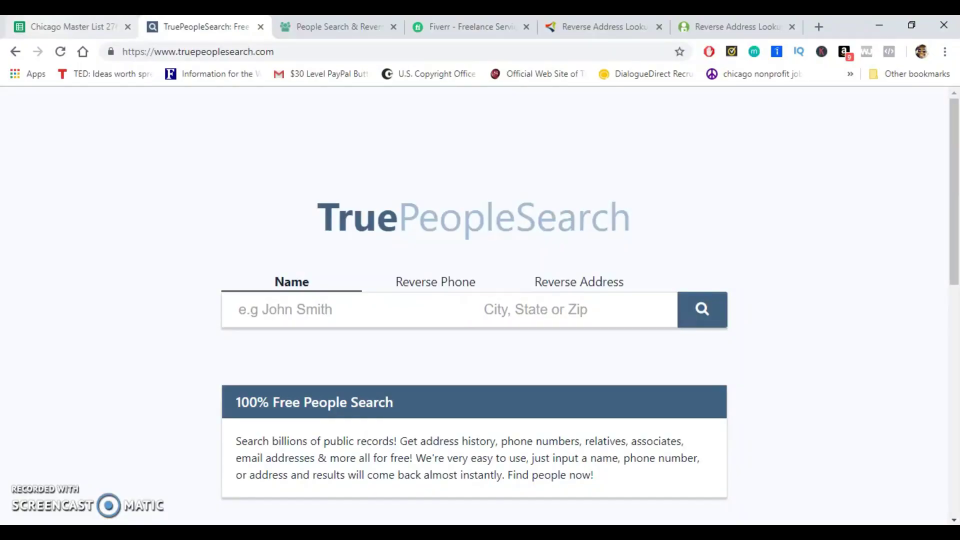
# Copy the site address from row 53 of the Chicago Master List 2766 Leads spreadsheet
pyautogui.hotkey('ctrl', 'shift', 'Tab')
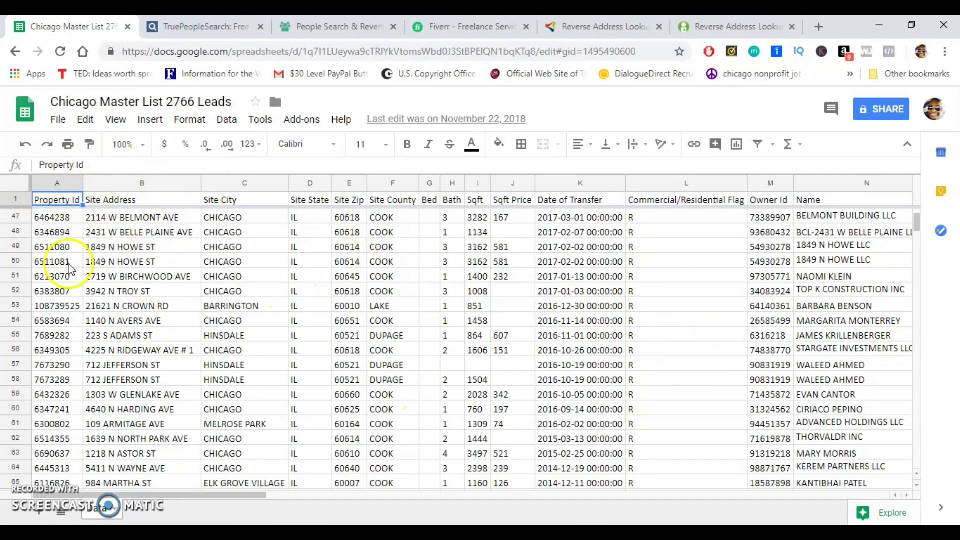
pyautogui.click(140, 310)
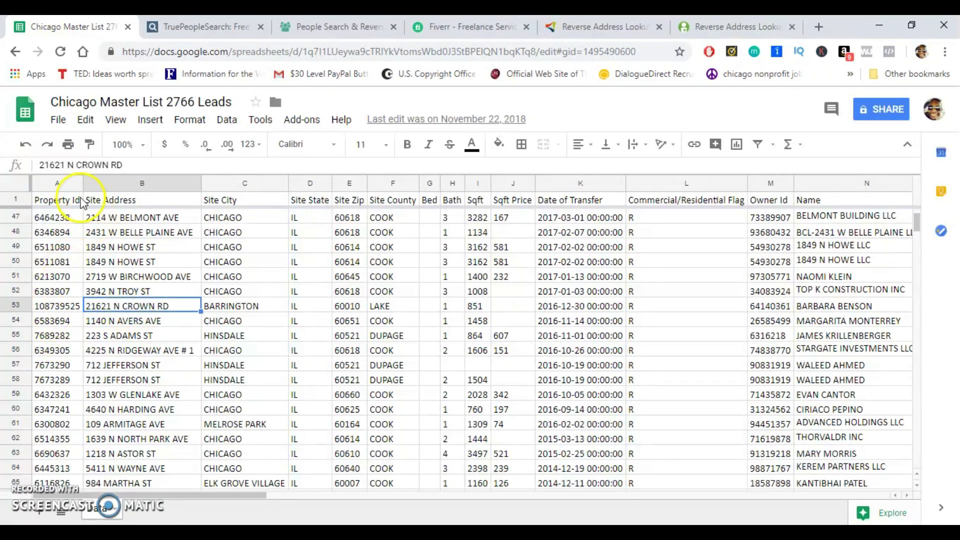
pyautogui.tripleClick(79, 164)
pyautogui.click(80, 165)
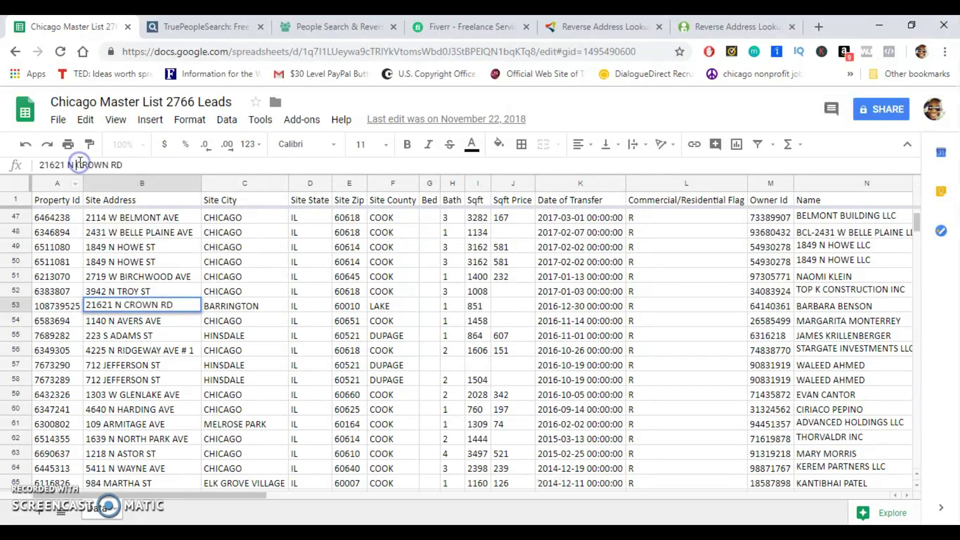
pyautogui.tripleClick(79, 164)
pyautogui.rightClick(80, 164)
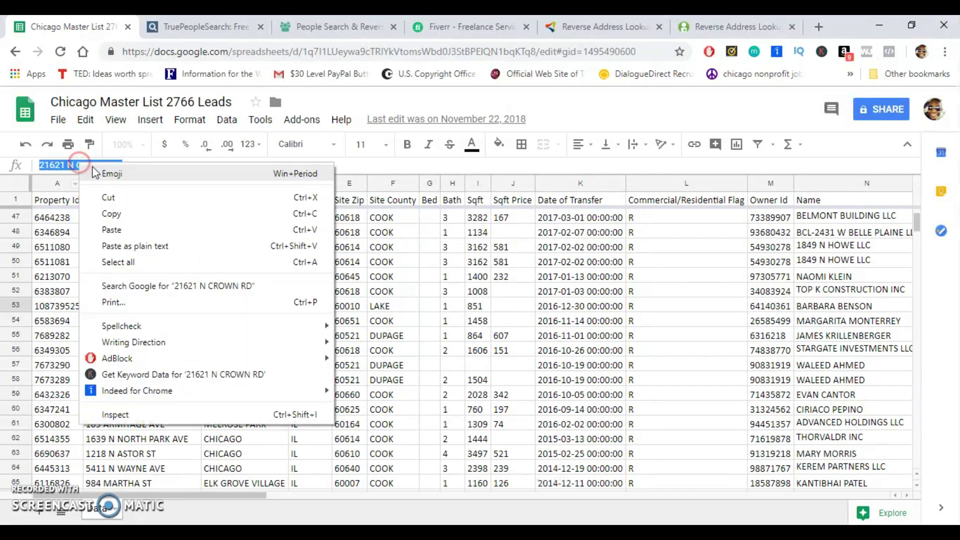
pyautogui.click(122, 219)
# Switch to TruePeopleSearch and run a reverse address search with row 53's street address, city and state
pyautogui.click(202, 26)
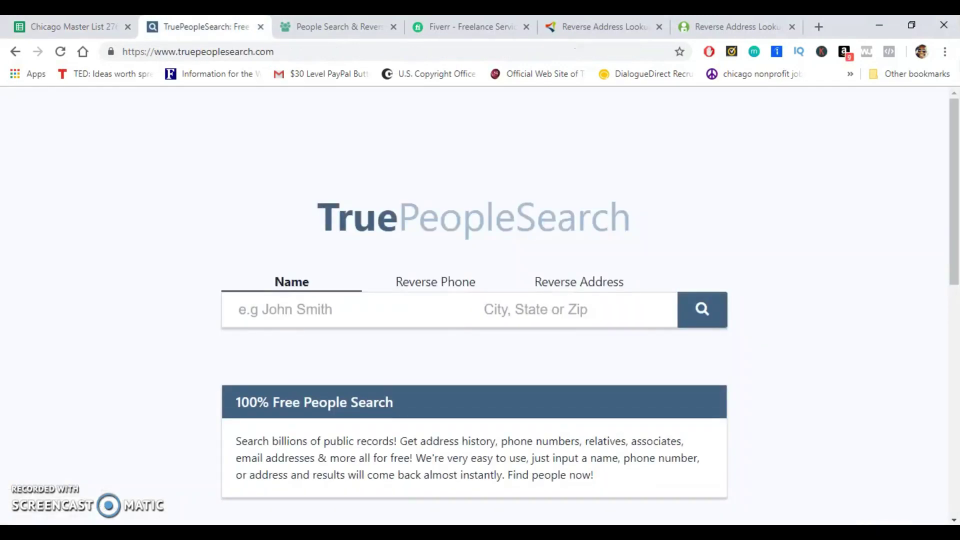
pyautogui.click(566, 285)
pyautogui.click(552, 283)
pyautogui.click(286, 308)
pyautogui.click(354, 307)
pyautogui.click(422, 429)
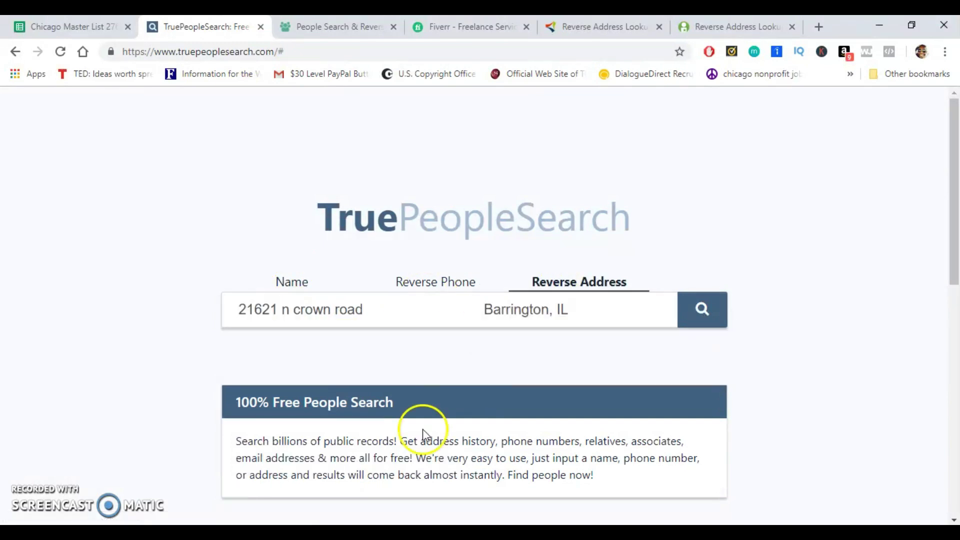
pyautogui.click(723, 317)
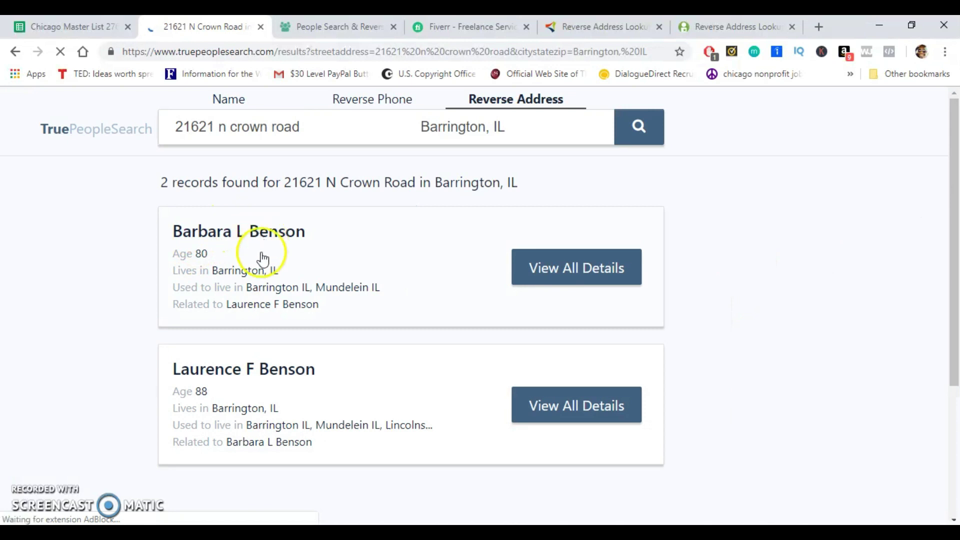
# Open the full details of the first matching record, examine its phone numbers section, and return to the search results
pyautogui.scroll(-4, 949, 258)
pyautogui.scroll(4, 949, 258)
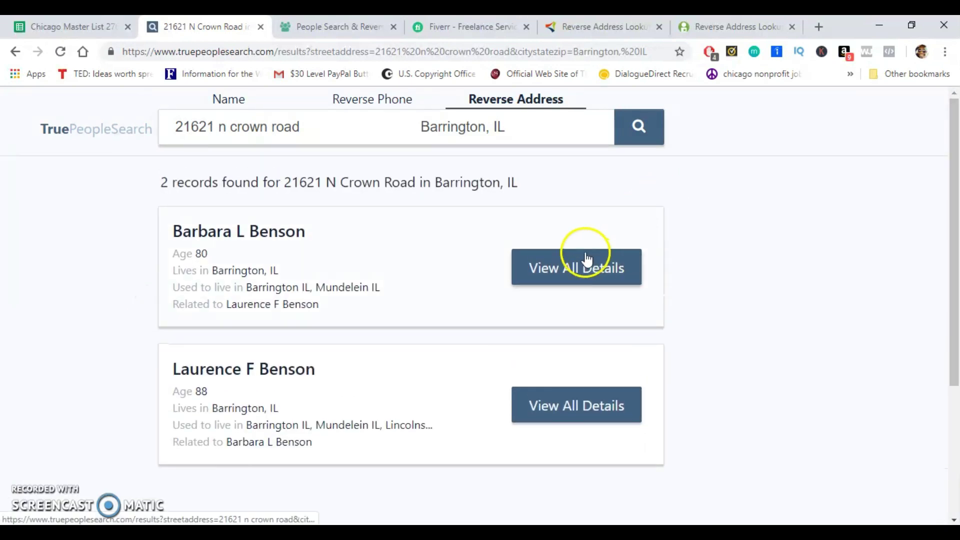
pyautogui.click(545, 269)
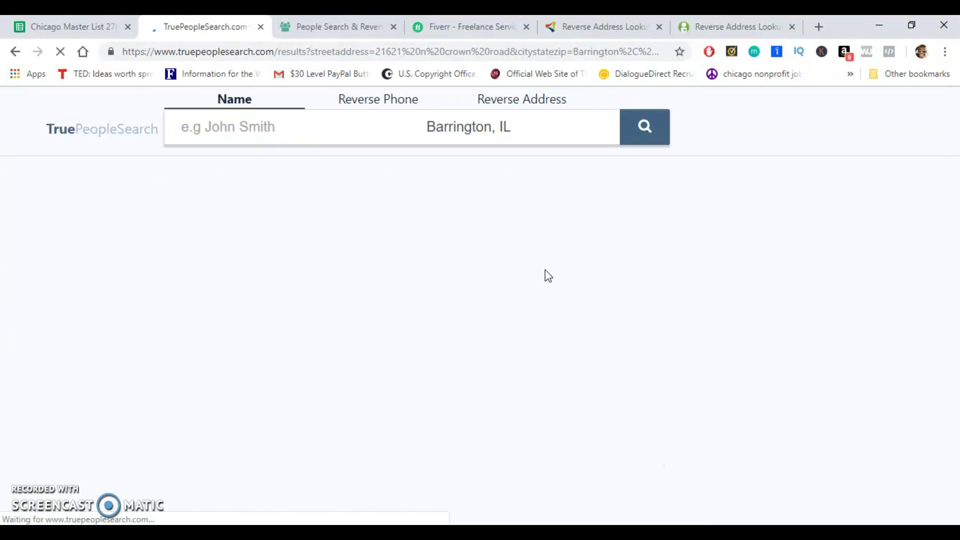
pyautogui.moveTo(956, 215); pyautogui.dragTo(955, 262)
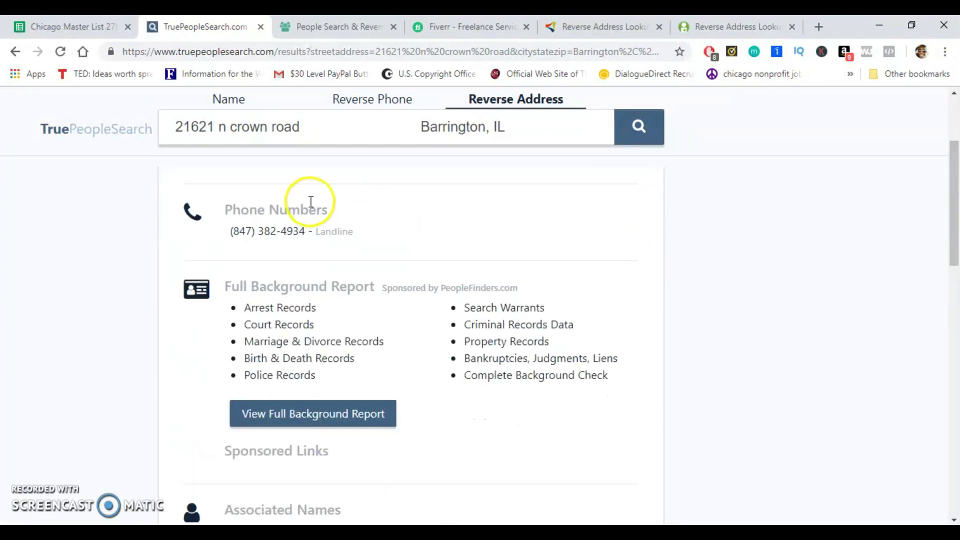
pyautogui.rightClick(241, 233)
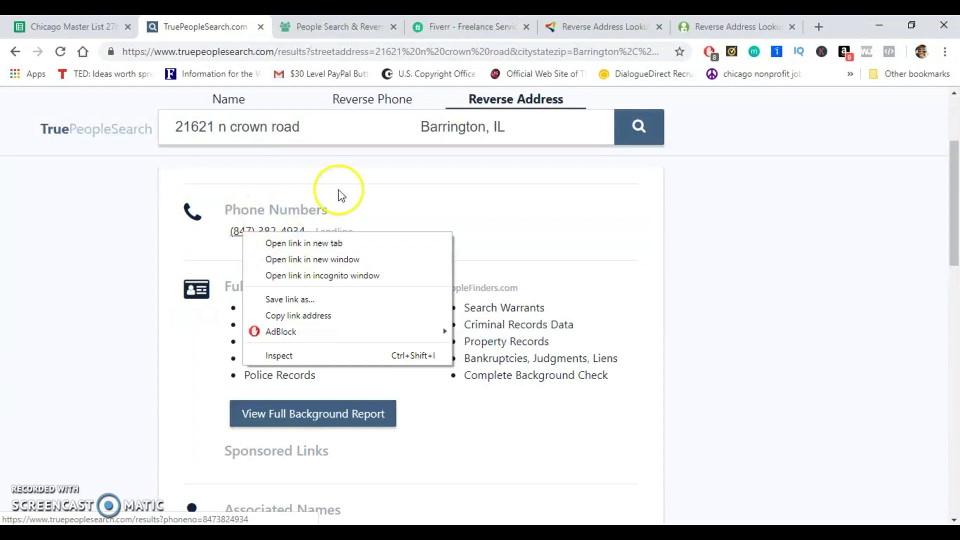
pyautogui.click(98, 285)
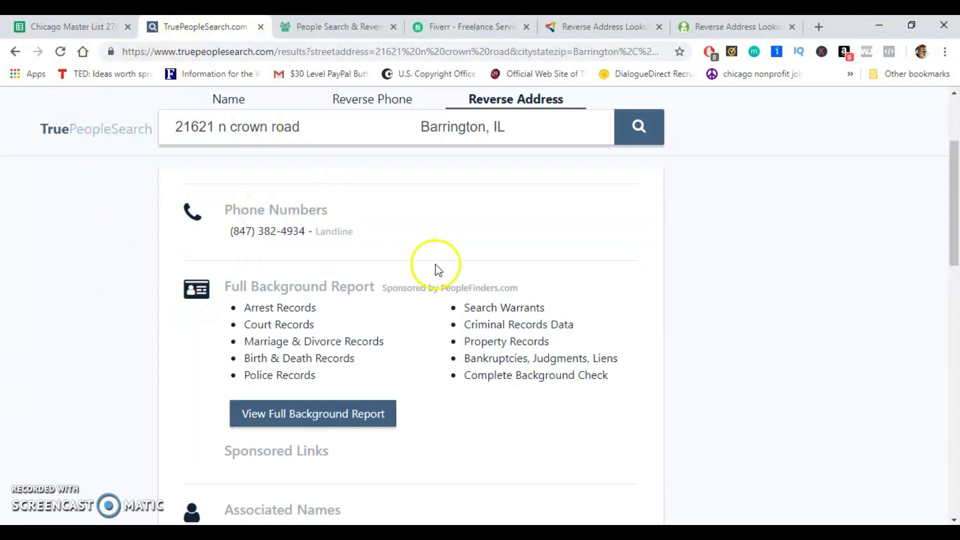
pyautogui.moveTo(950, 197); pyautogui.dragTo(950, 125)
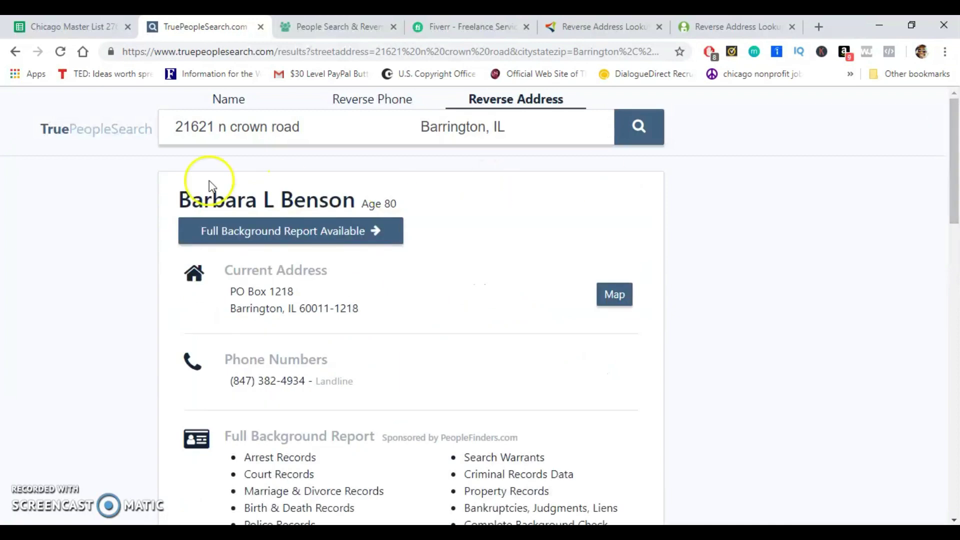
pyautogui.click(15, 52)
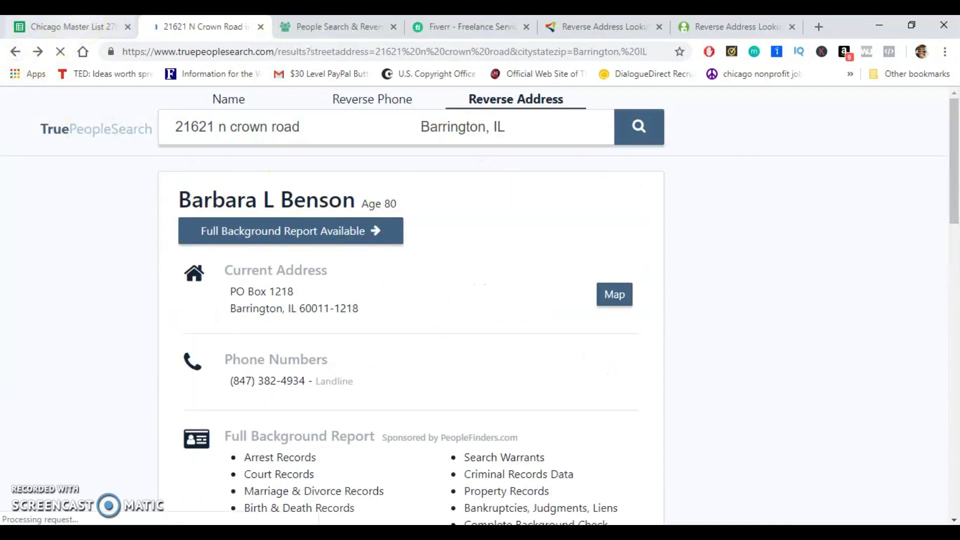
pyautogui.click(92, 27)
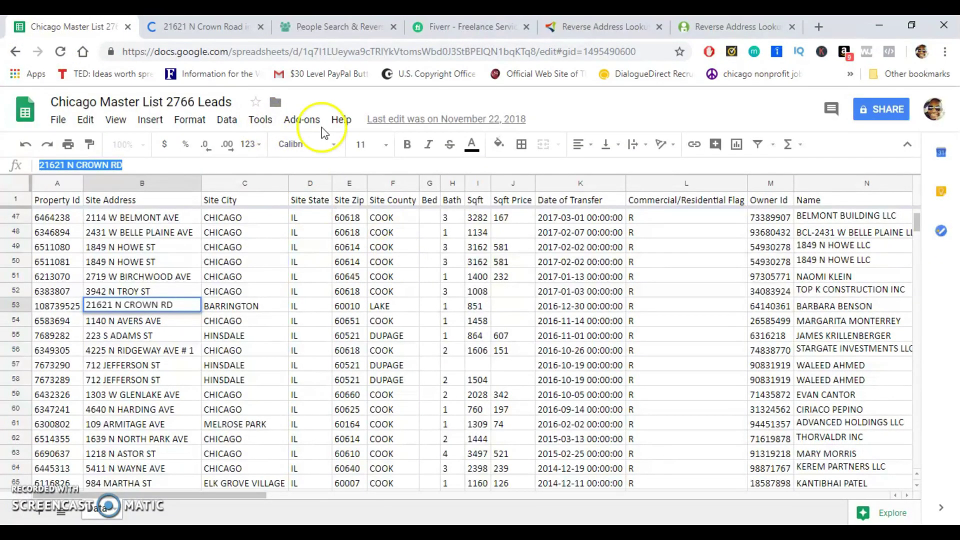
pyautogui.click(331, 26)
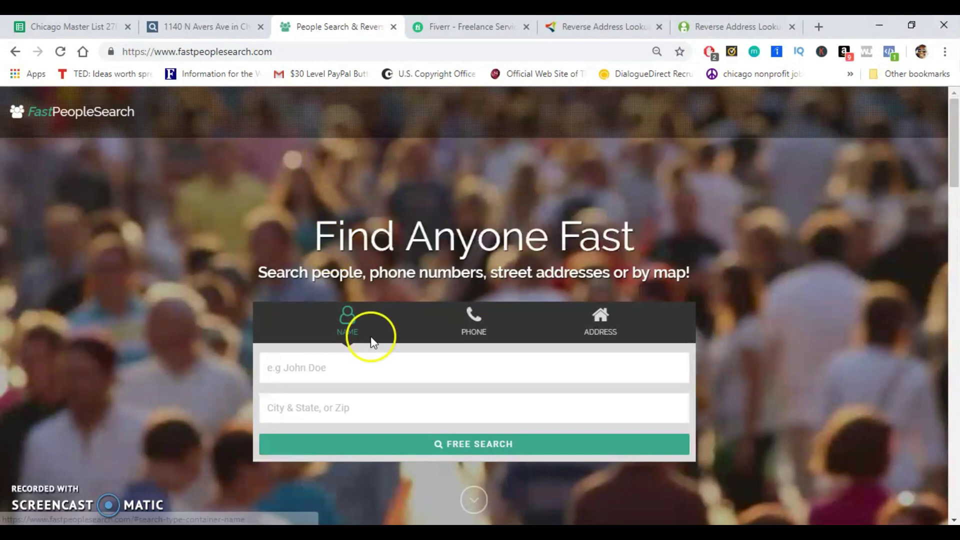
pyautogui.click(196, 27)
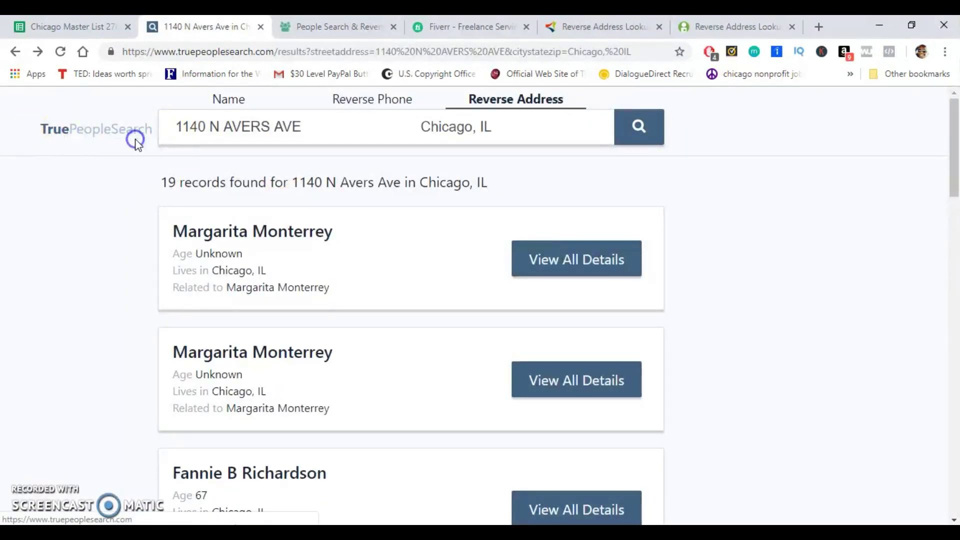
# Switch to FastPeopleSearch and set up an address search with the copied street address and its city and state
pyautogui.click(316, 29)
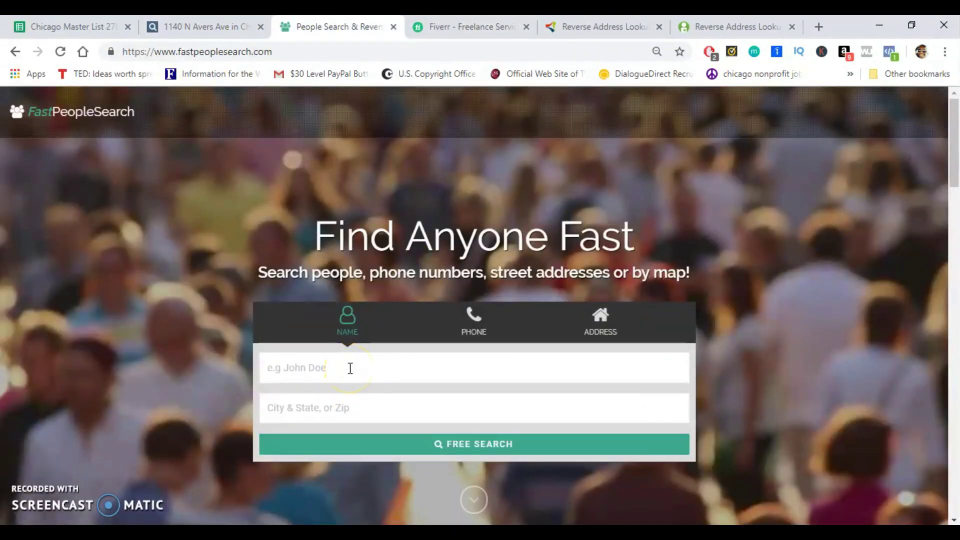
pyautogui.click(602, 322)
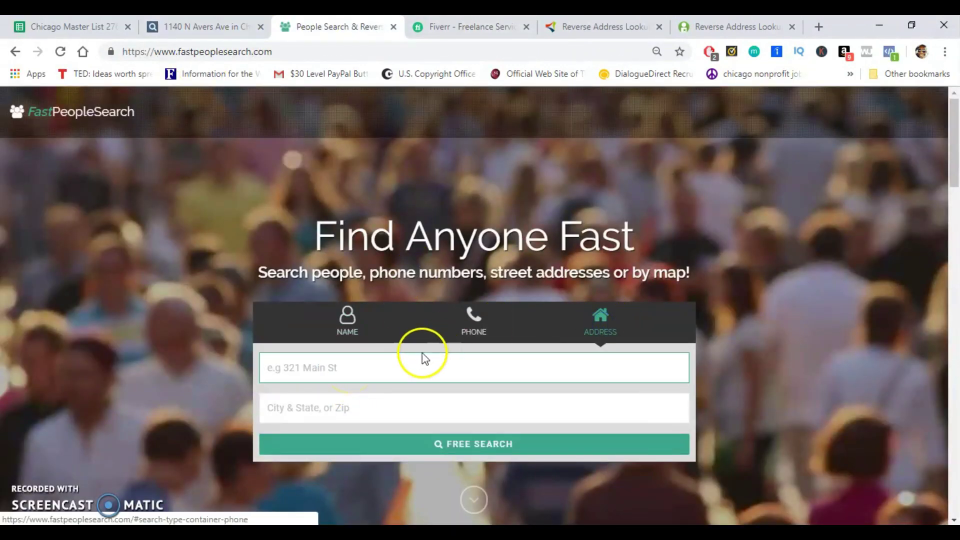
pyautogui.rightClick(384, 369)
pyautogui.moveTo(417, 283)
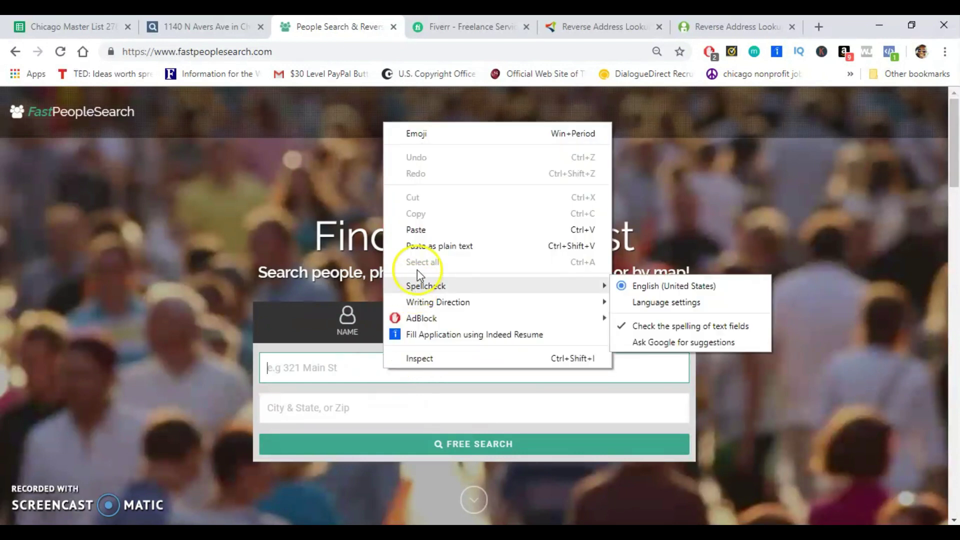
pyautogui.click(425, 231)
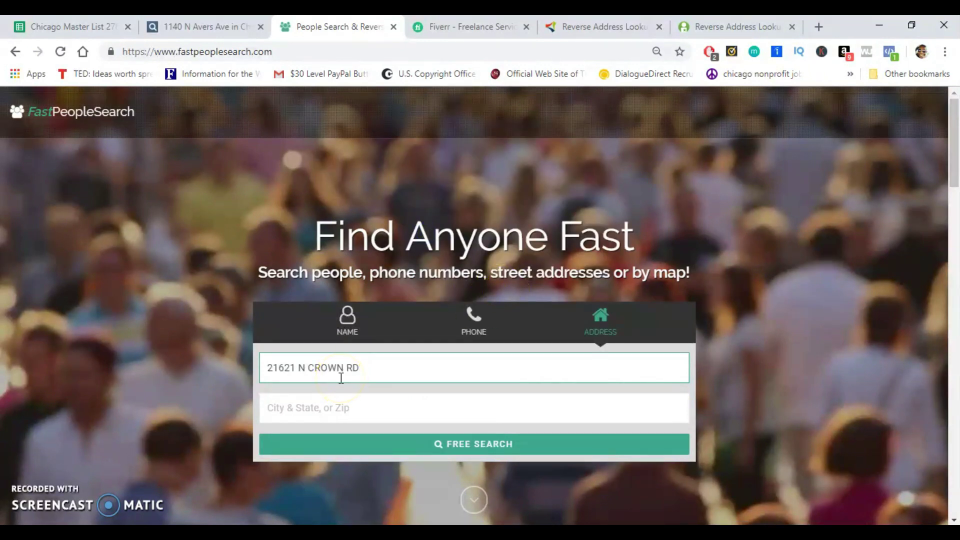
pyautogui.click(339, 401)
pyautogui.write('ba')
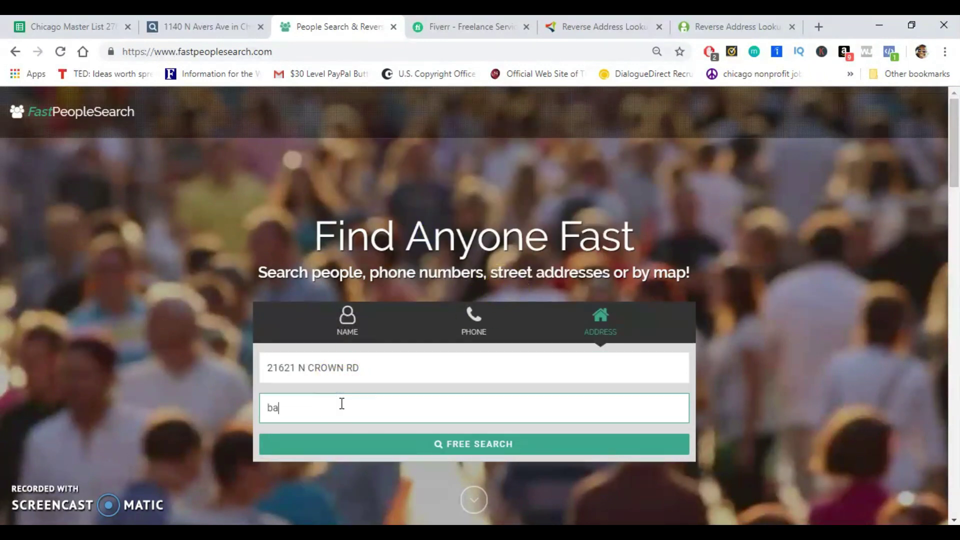
pyautogui.write('rring')
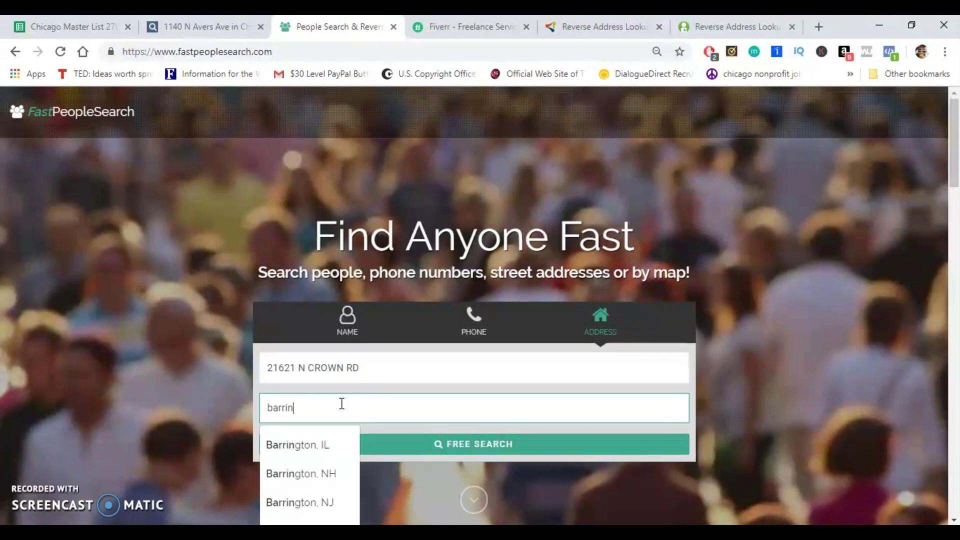
pyautogui.click(321, 449)
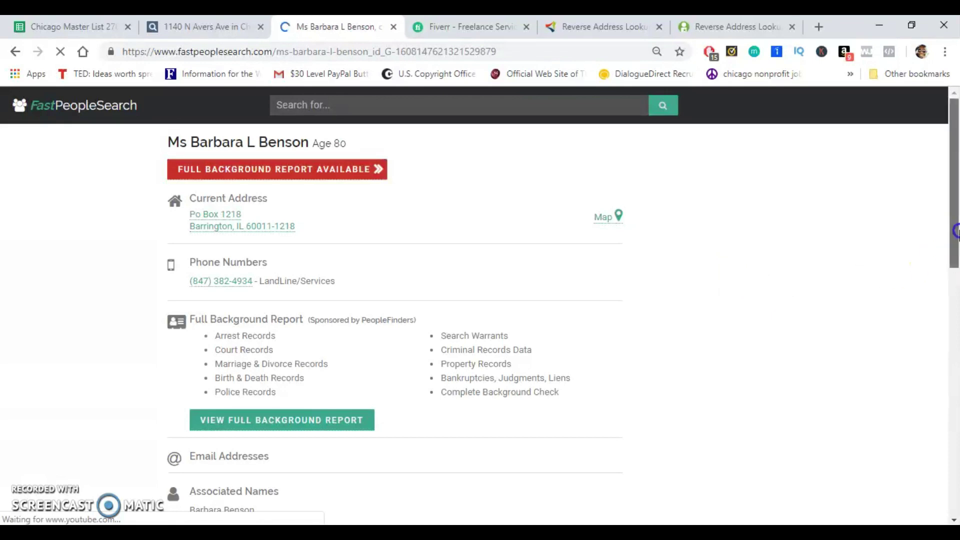
# Examine the current address and phone numbers on the property owner's FastPeopleSearch profile
pyautogui.scroll(-1, 956, 232)
pyautogui.scroll(1, 956, 225)
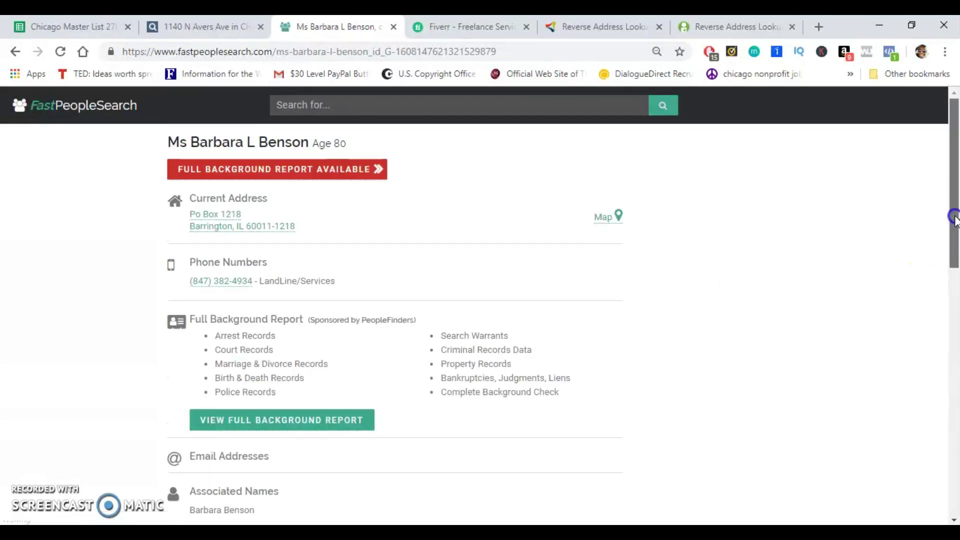
pyautogui.moveTo(955, 230); pyautogui.dragTo(948, 204)
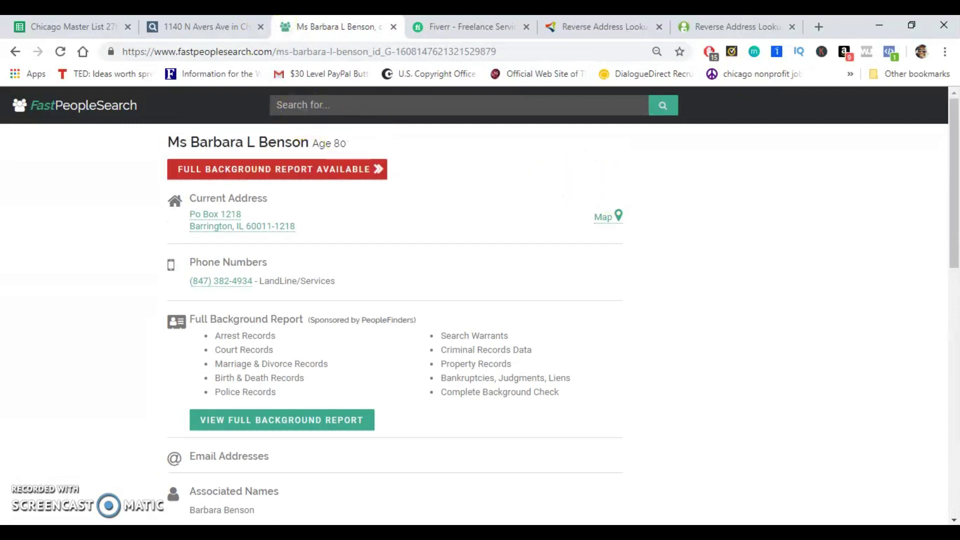
# Switch to Fiverr and search its services for "skip trace real estate"
pyautogui.click(476, 23)
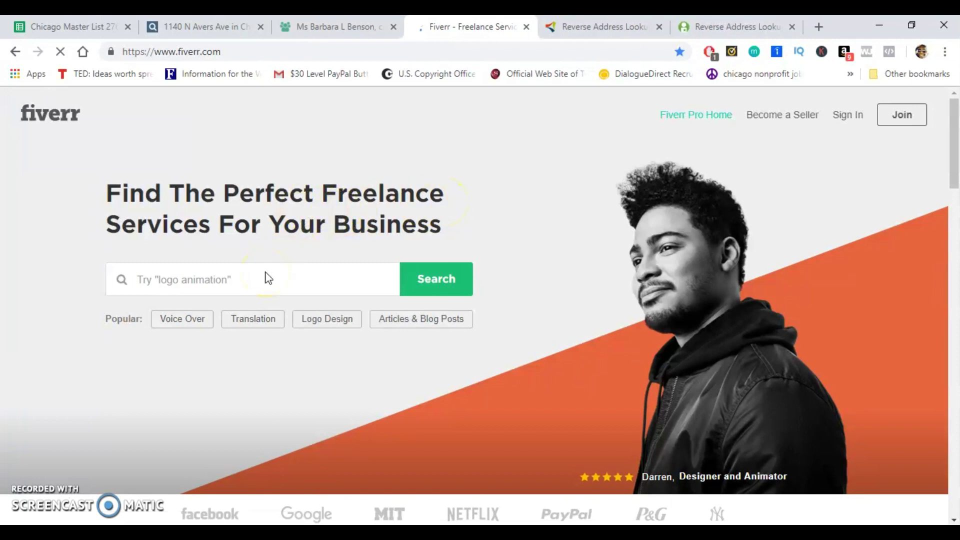
pyautogui.click(210, 292)
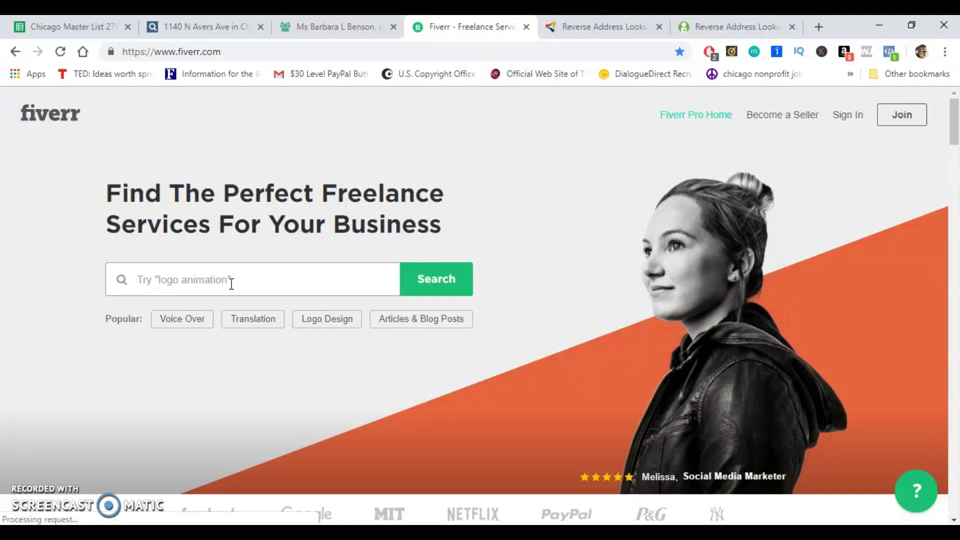
pyautogui.write('skip tra')
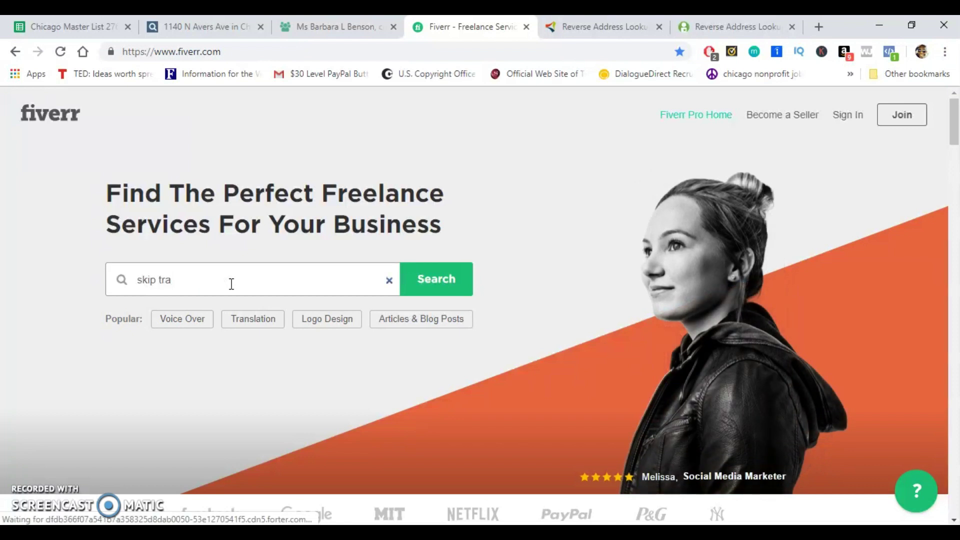
pyautogui.write('ce real estate')
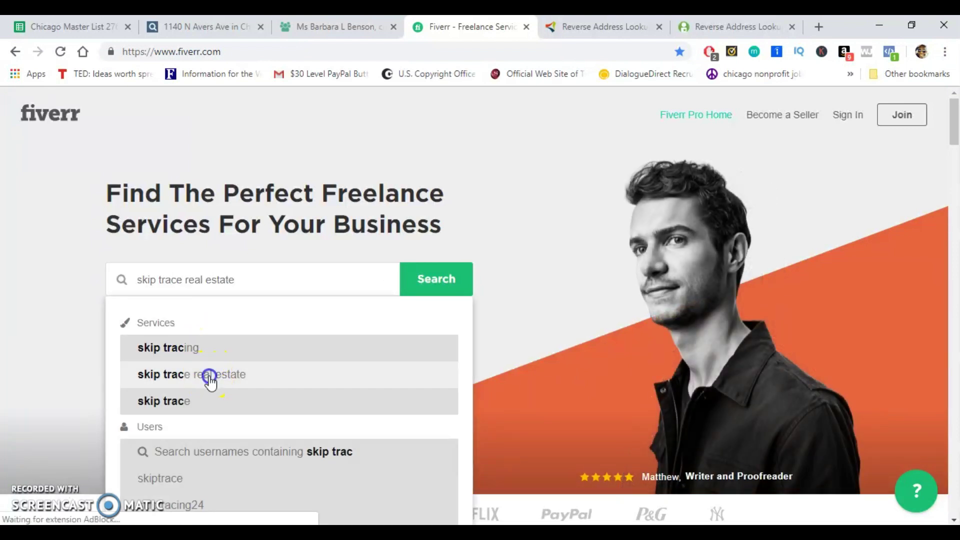
pyautogui.click(207, 376)
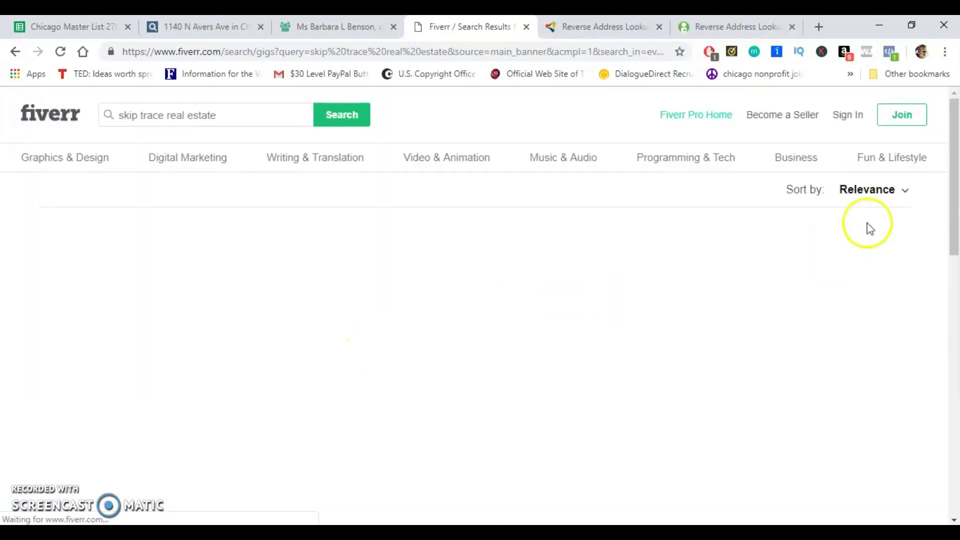
# Browse the skip tracing gigs and examine the price list on the real estate virtual assistant listing starting at $10
pyautogui.click(958, 195)
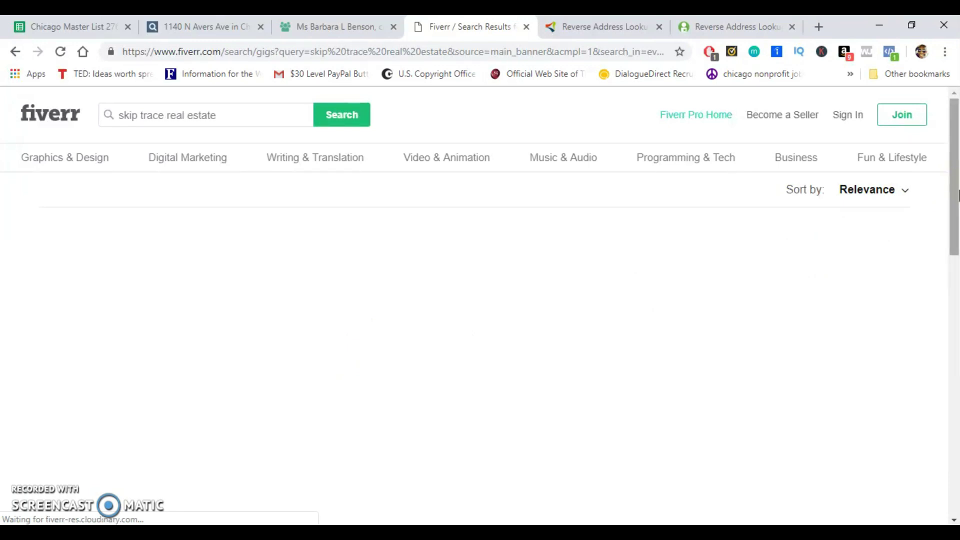
pyautogui.scroll(-8, 958, 195)
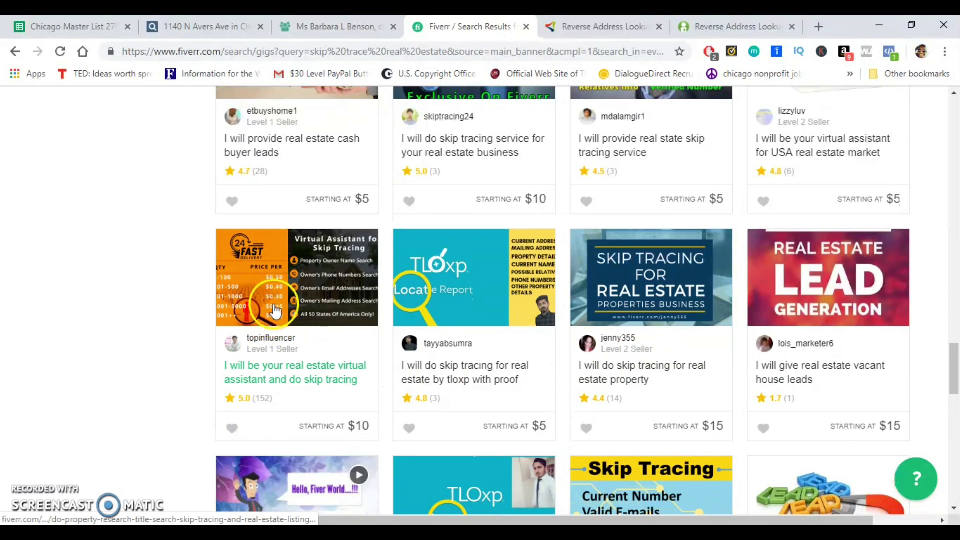
pyautogui.click(273, 340)
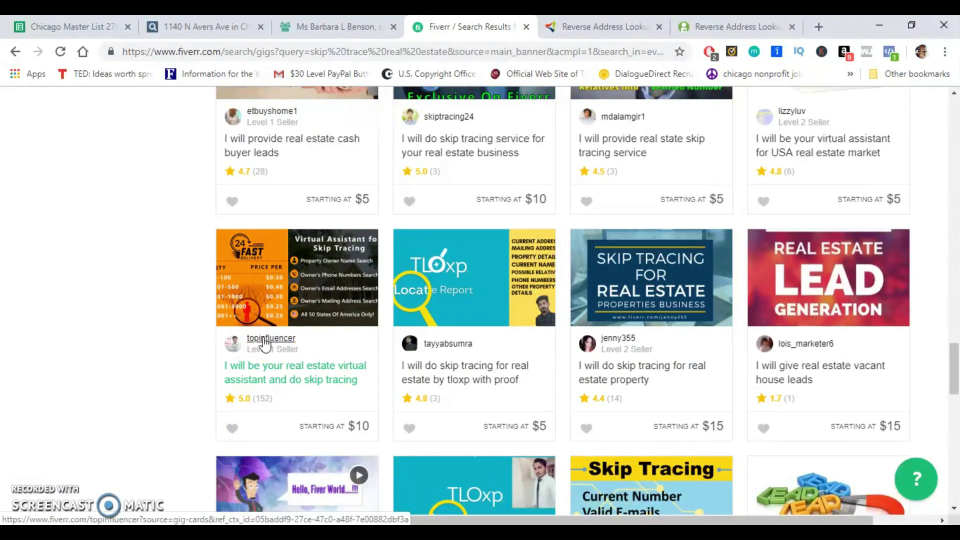
pyautogui.click(294, 310)
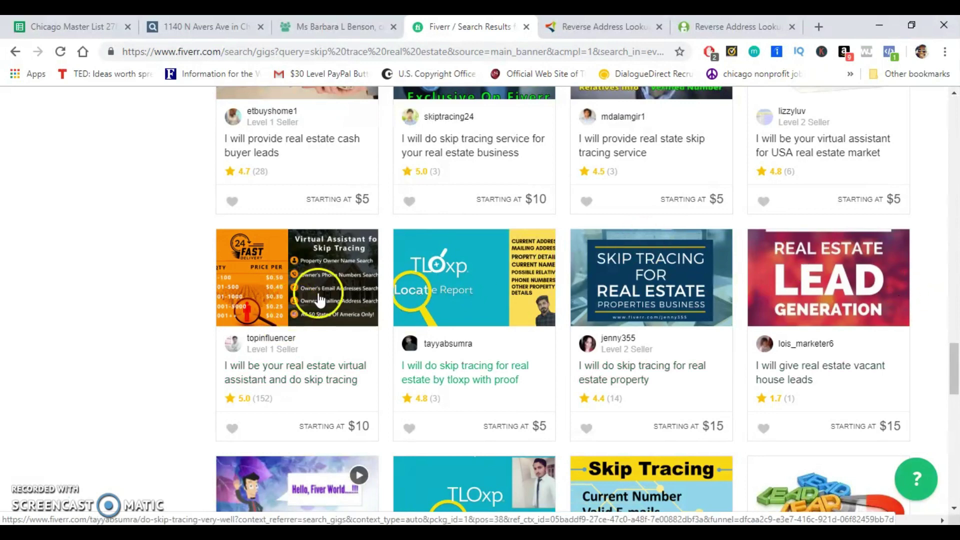
# Open the real estate virtual assistant and skip tracing gig starting at $10 and examine its Basic package
pyautogui.click(298, 469)
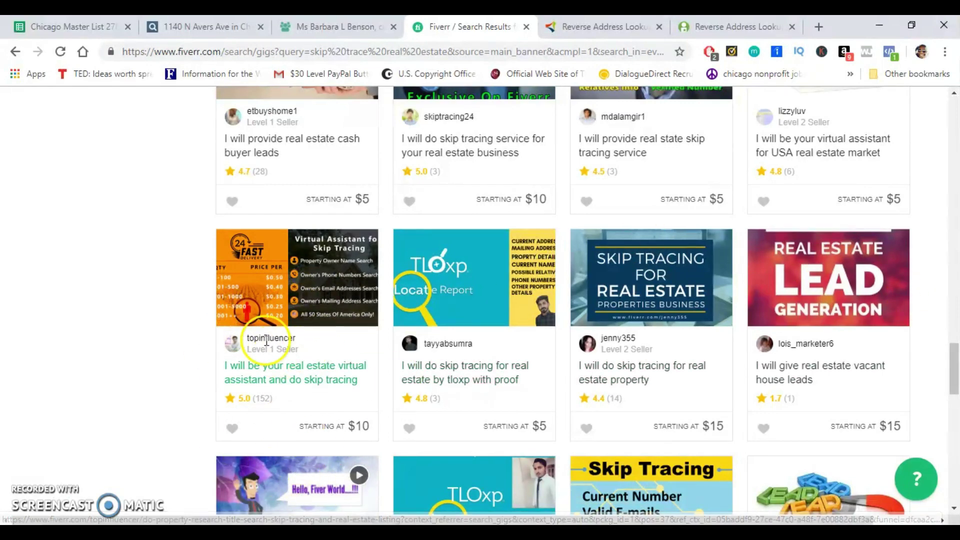
pyautogui.click(381, 301)
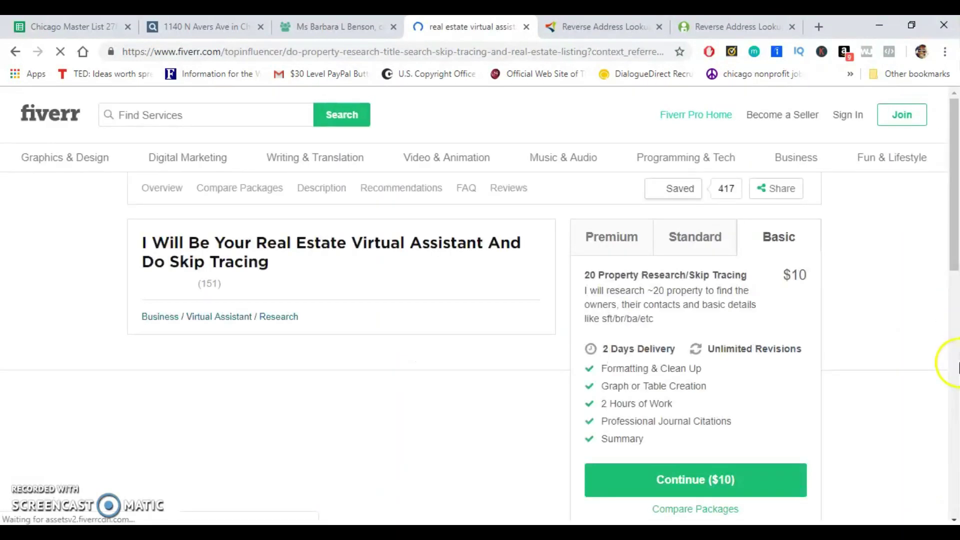
pyautogui.tripleClick(685, 307)
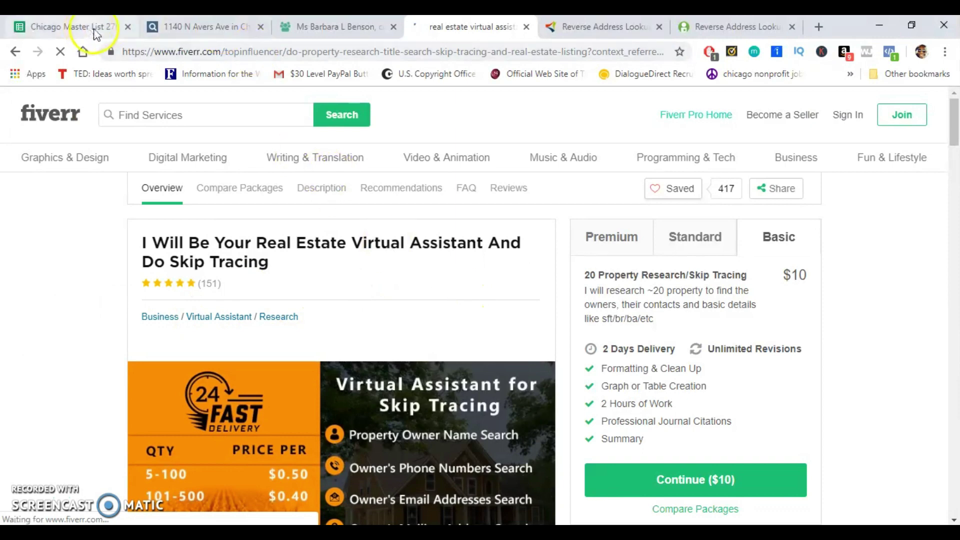
# Revisit the TruePeopleSearch results and the owner's FastPeopleSearch profile, and return to the Fiverr gig
pyautogui.click(193, 26)
pyautogui.click(292, 22)
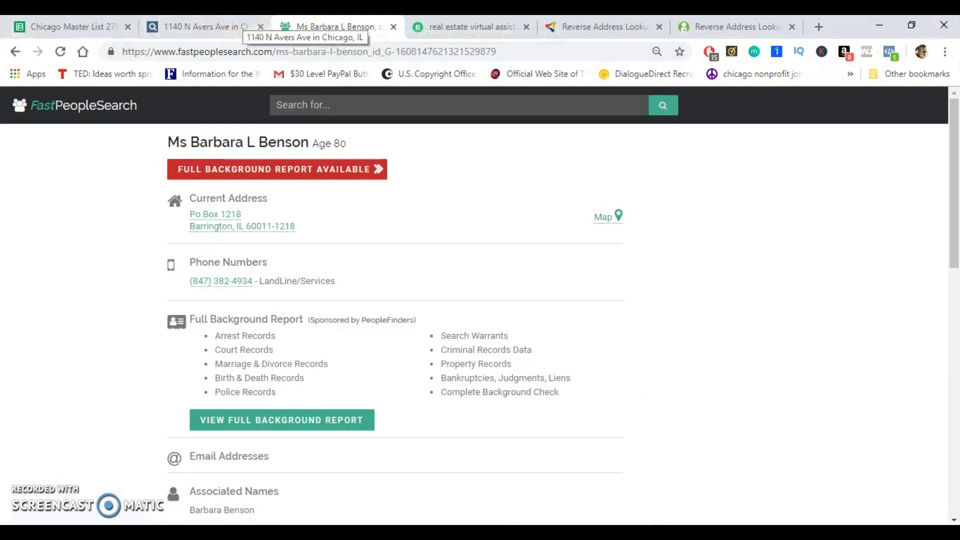
pyautogui.click(468, 26)
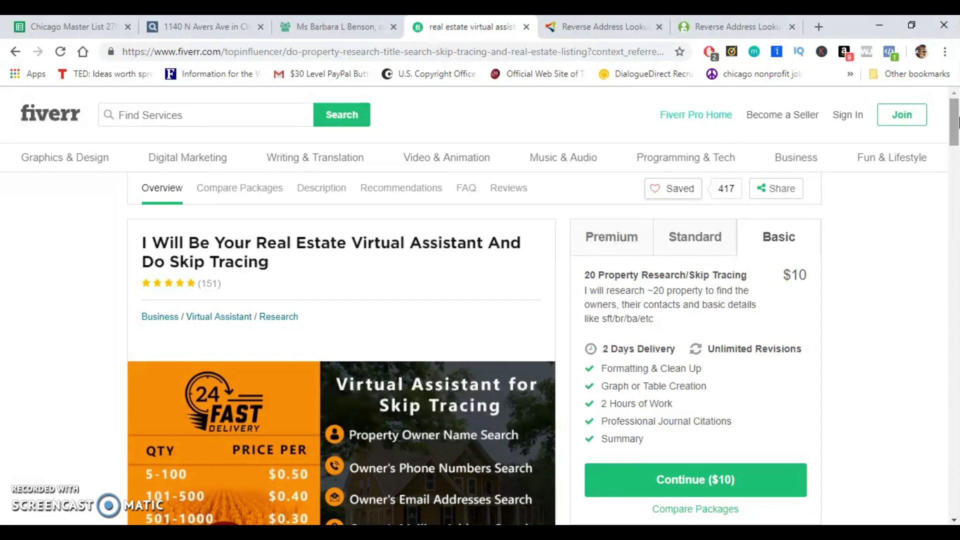
# Switch to Intelius and run a reverse address lookup with the copied street address and its city and state
pyautogui.click(600, 26)
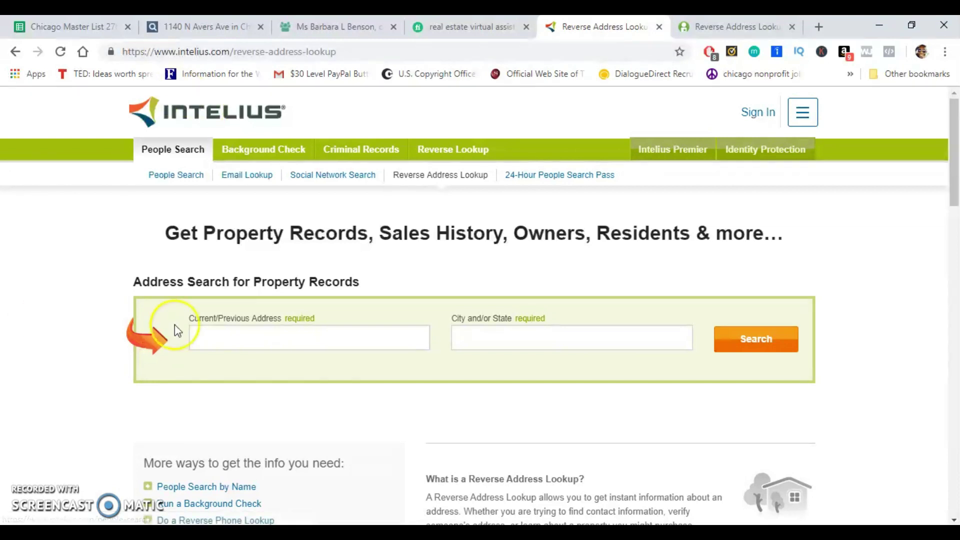
pyautogui.click(264, 338)
pyautogui.rightClick(264, 338)
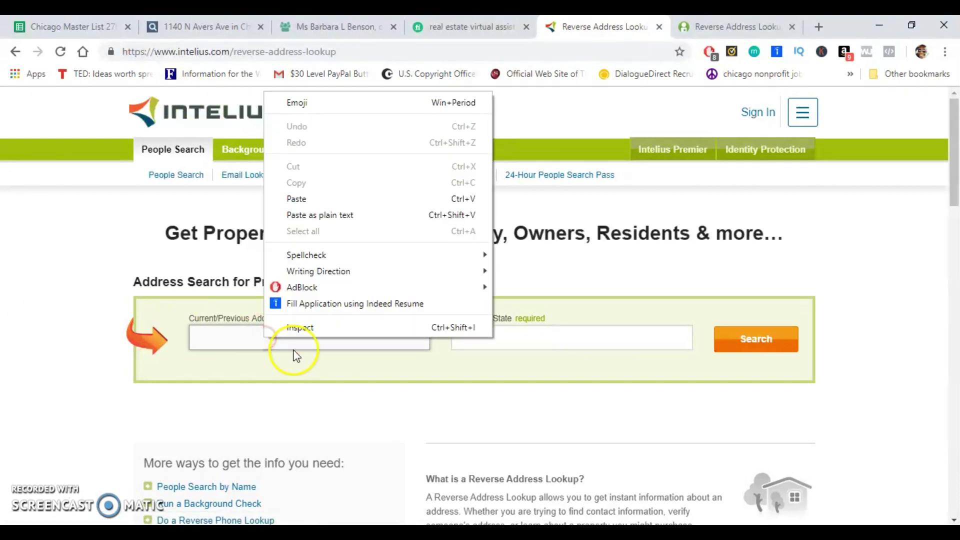
pyautogui.click(317, 196)
pyautogui.click(465, 342)
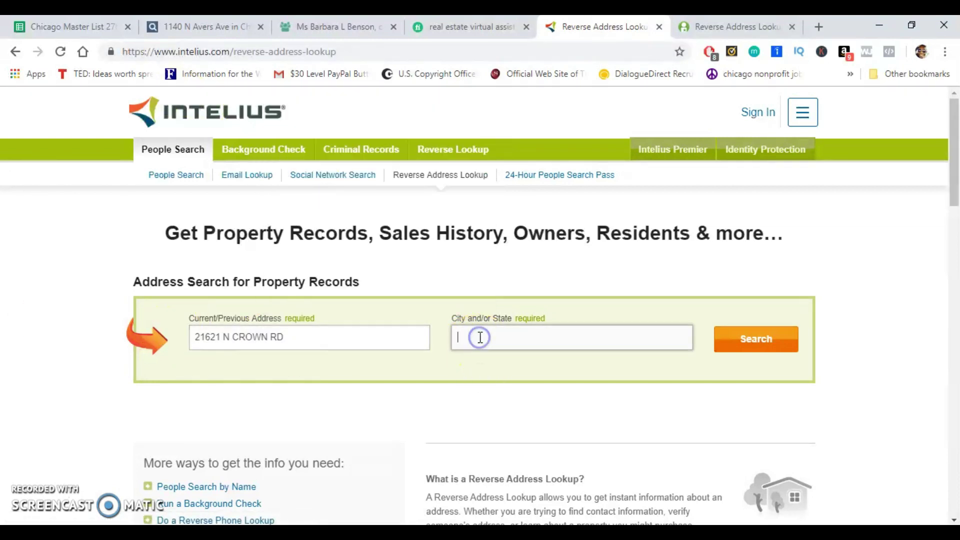
pyautogui.write('Barrington, IL')
pyautogui.press('Return')
pyautogui.moveTo(953, 205)
pyautogui.mouseDown()
pyautogui.moveTo(956, 291)
pyautogui.moveTo(942, 194)
pyautogui.mouseUp()
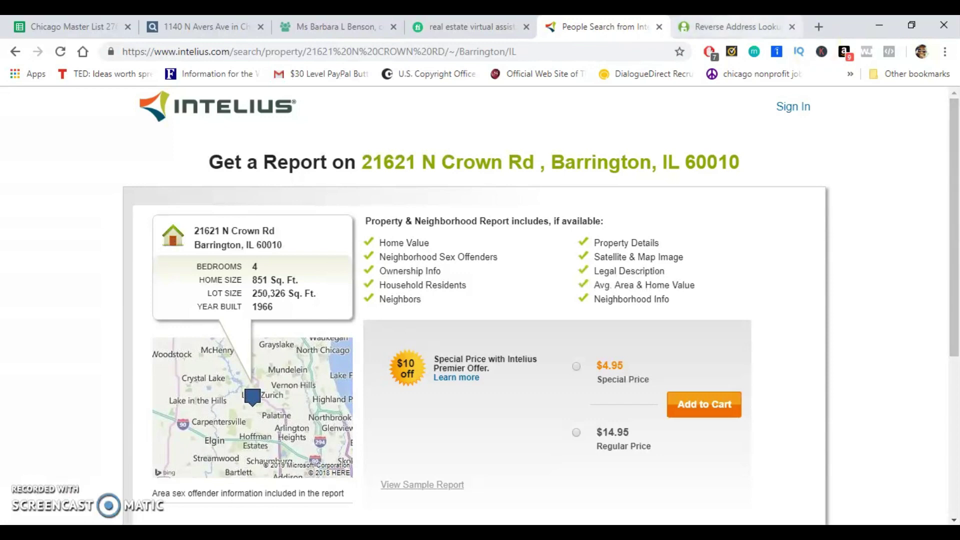
# Switch to BeenVerified and try a reverse address lookup with only the copied street address
pyautogui.click(729, 26)
pyautogui.click(298, 107)
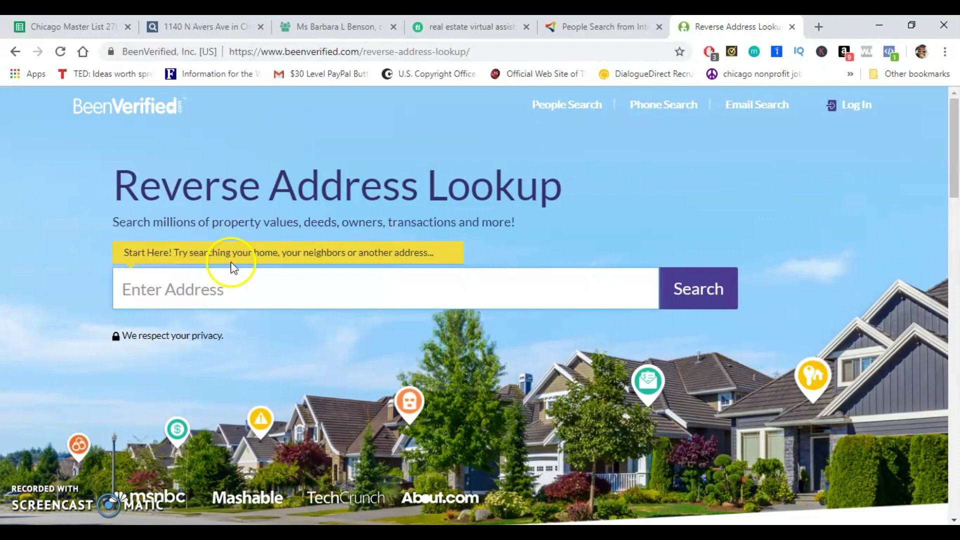
pyautogui.click(193, 300)
pyautogui.rightClick(193, 300)
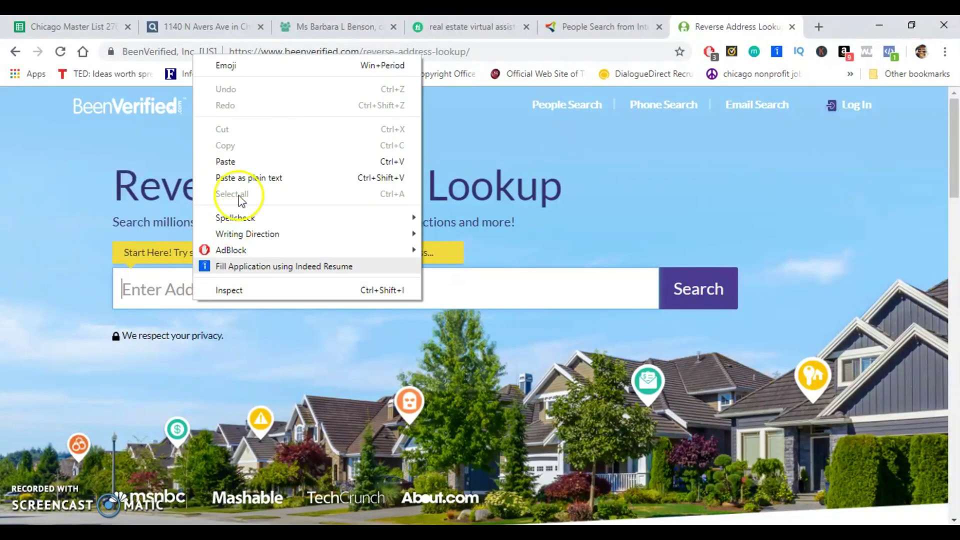
pyautogui.click(249, 159)
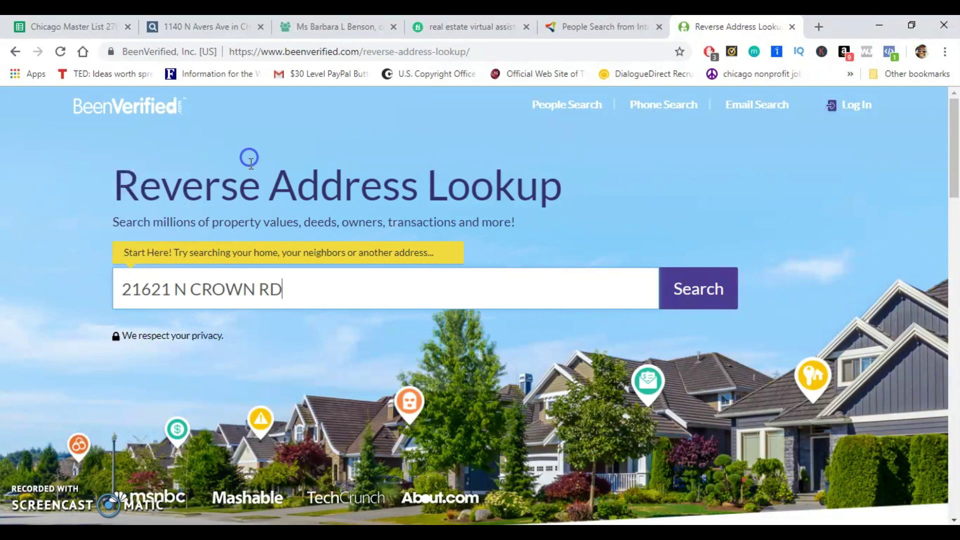
pyautogui.click(684, 302)
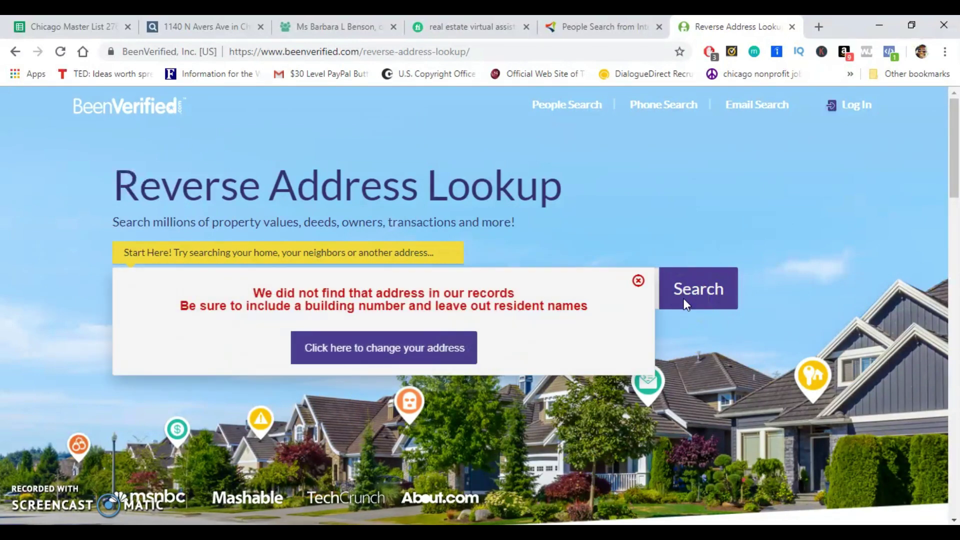
# Add the city to the BeenVerified address, choose the suggested full address and run the lookup
pyautogui.click(638, 281)
pyautogui.click(336, 292)
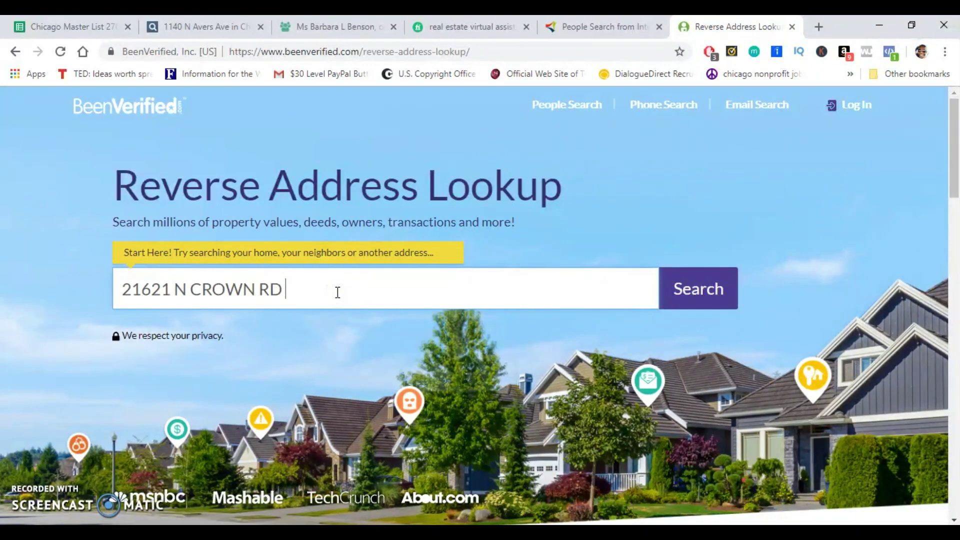
pyautogui.write('barr')
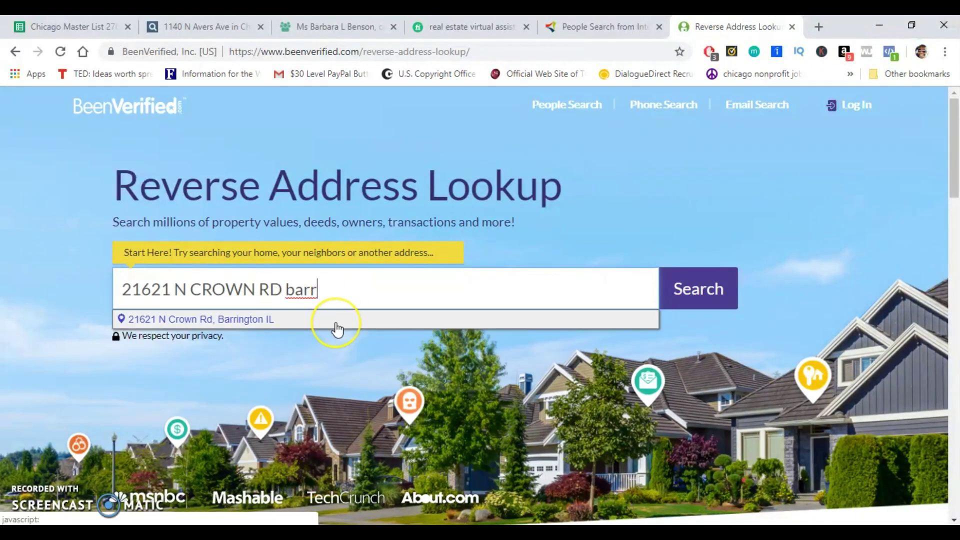
pyautogui.click(337, 325)
pyautogui.click(700, 287)
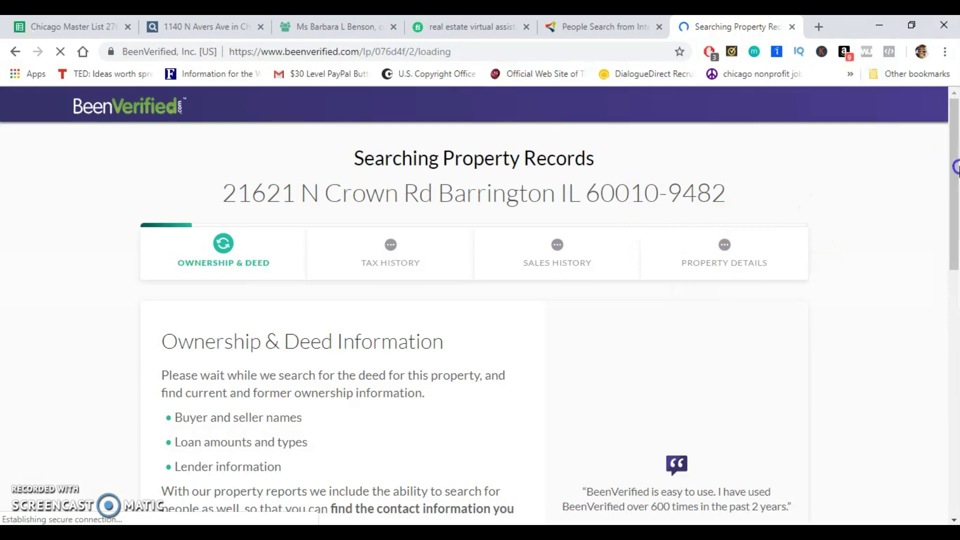
# Examine the ownership, tax and sales history sections of the BeenVerified property records search
pyautogui.scroll(-2, 955, 203)
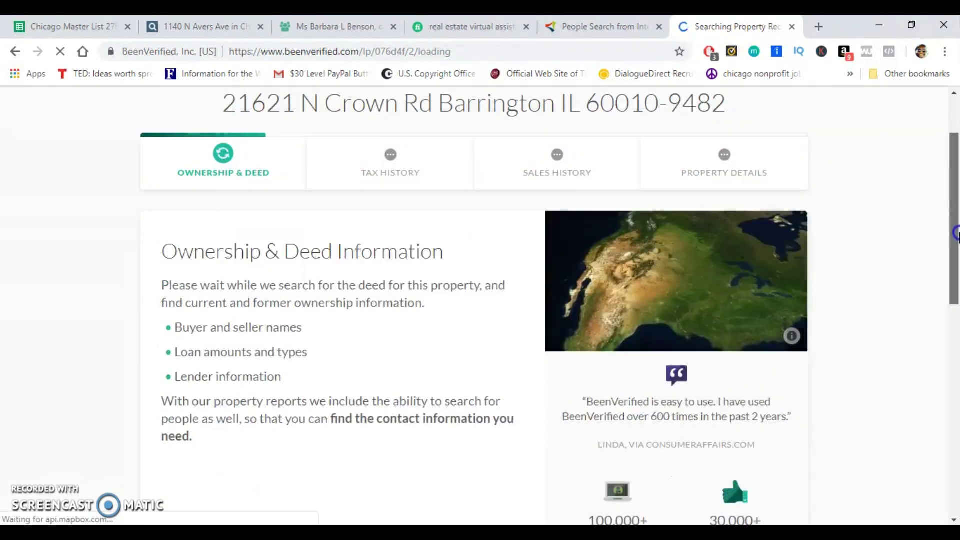
pyautogui.scroll(-3, 955, 249)
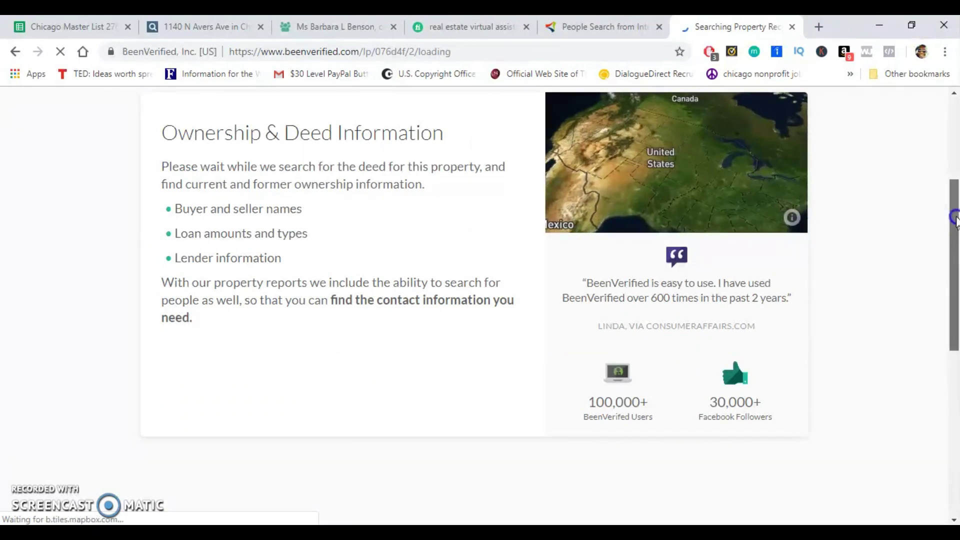
pyautogui.scroll(2, 948, 200)
pyautogui.scroll(3, 947, 182)
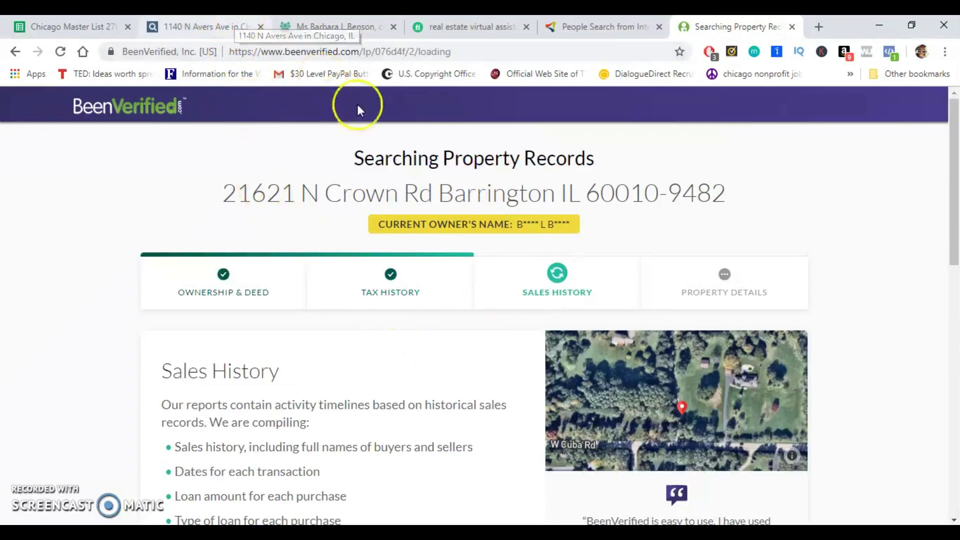
pyautogui.moveTo(954, 170)
pyautogui.mouseDown()
pyautogui.moveTo(955, 225)
pyautogui.moveTo(955, 171)
pyautogui.mouseUp()
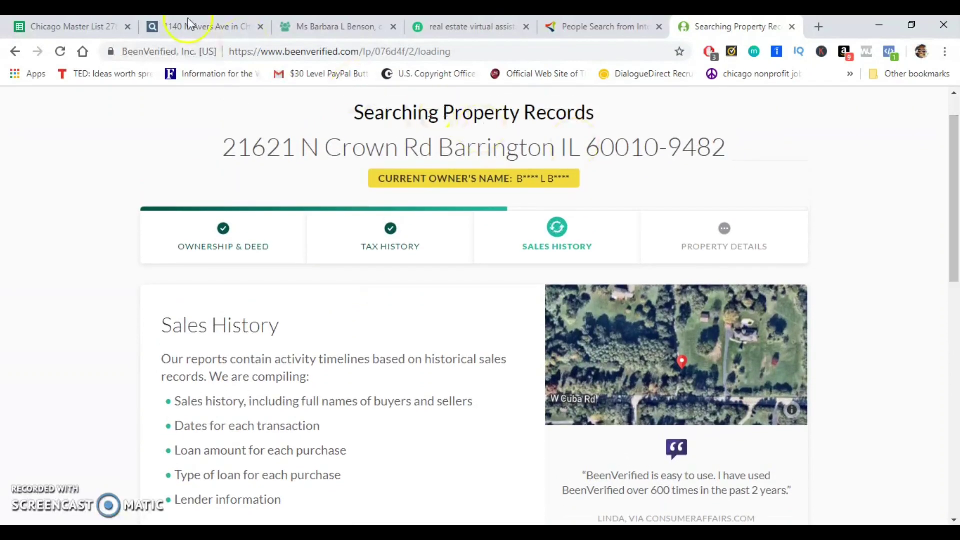
# Copy the site address from row 59 of the leads spreadsheet and run a reverse address search for it on TruePeopleSearch
pyautogui.click(205, 27)
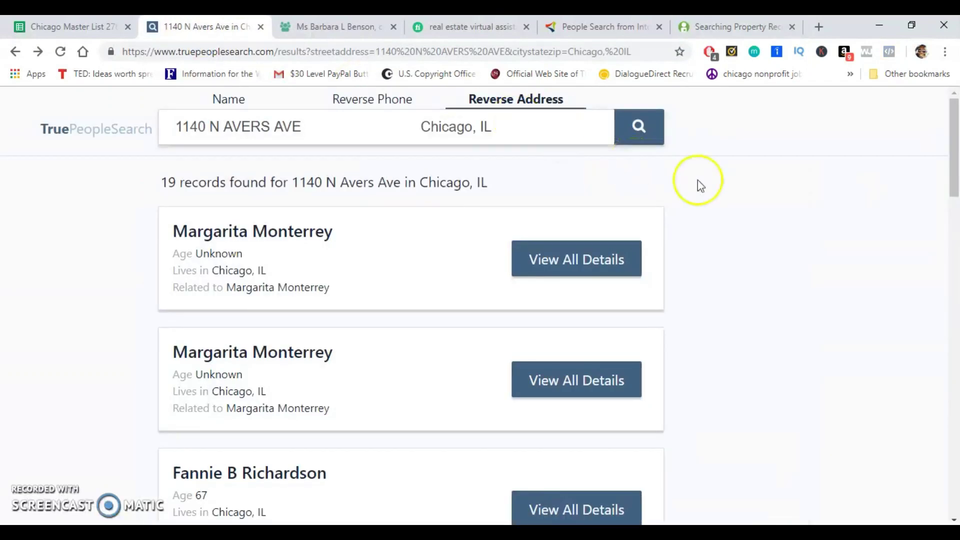
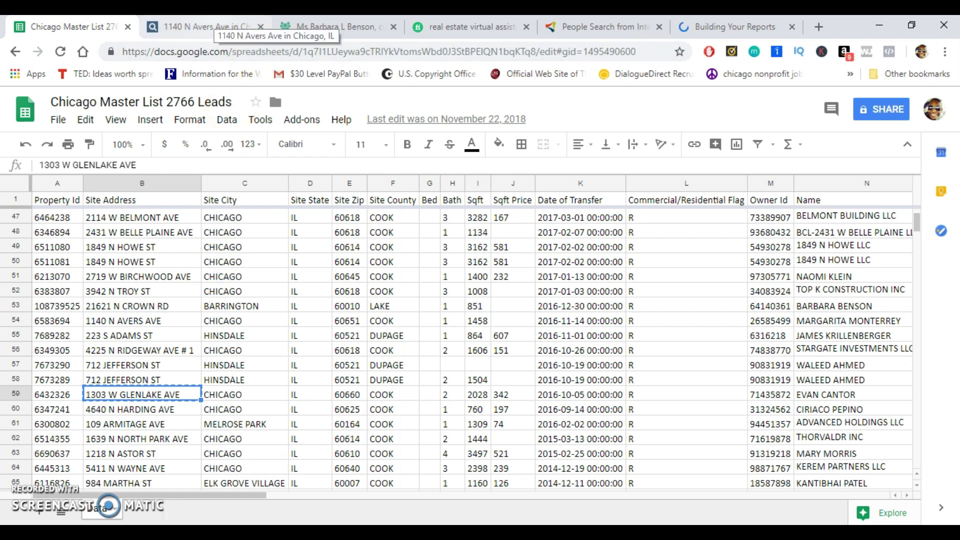
pyautogui.click(210, 26)
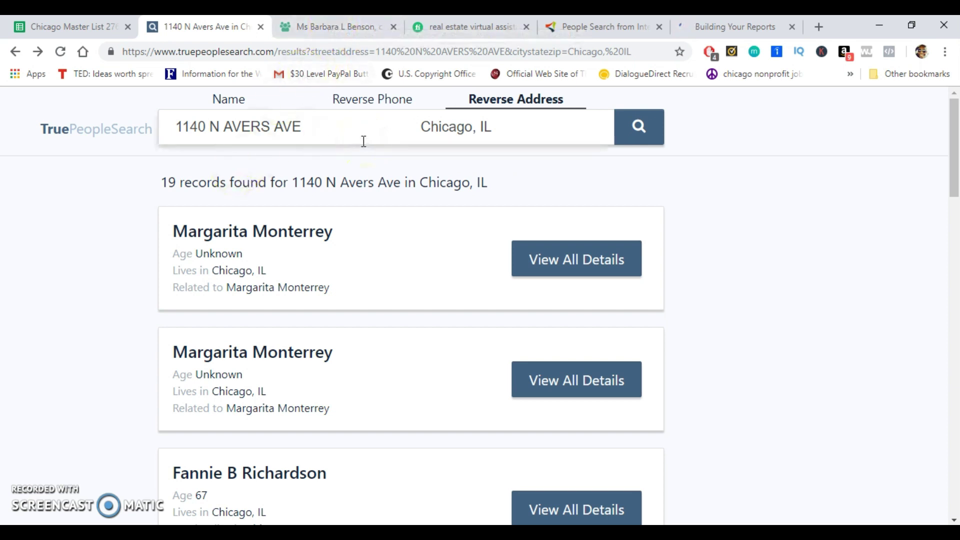
pyautogui.click(122, 133)
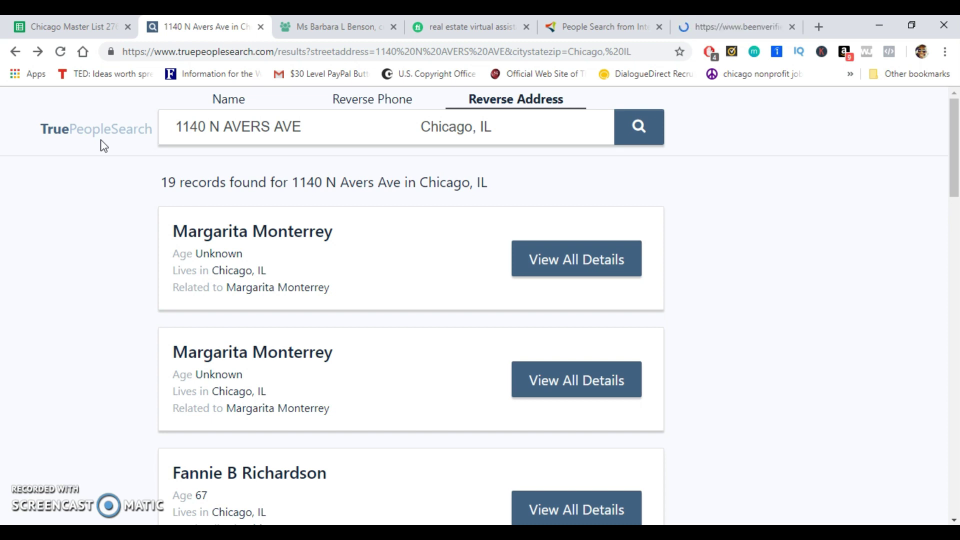
pyautogui.click(188, 129)
pyautogui.tripleClick(193, 128)
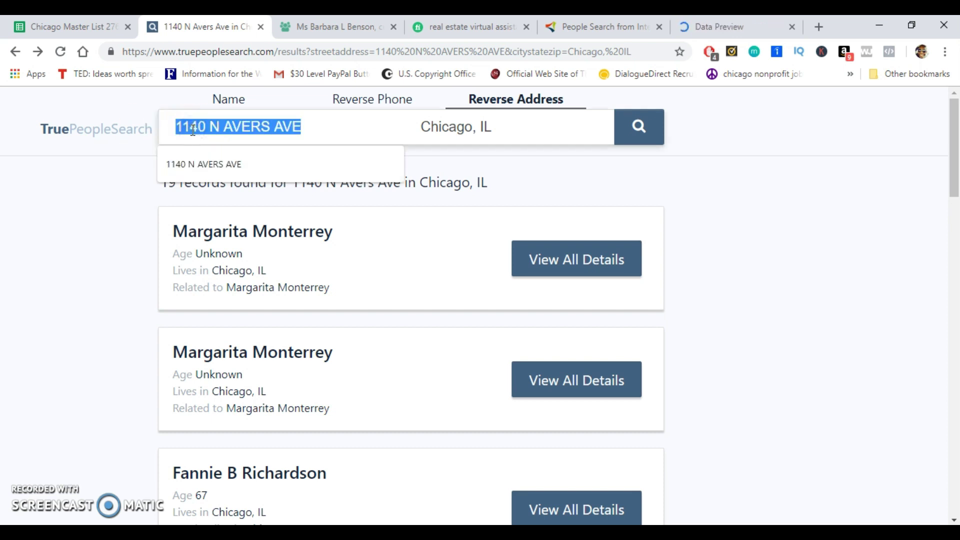
pyautogui.rightClick(193, 129)
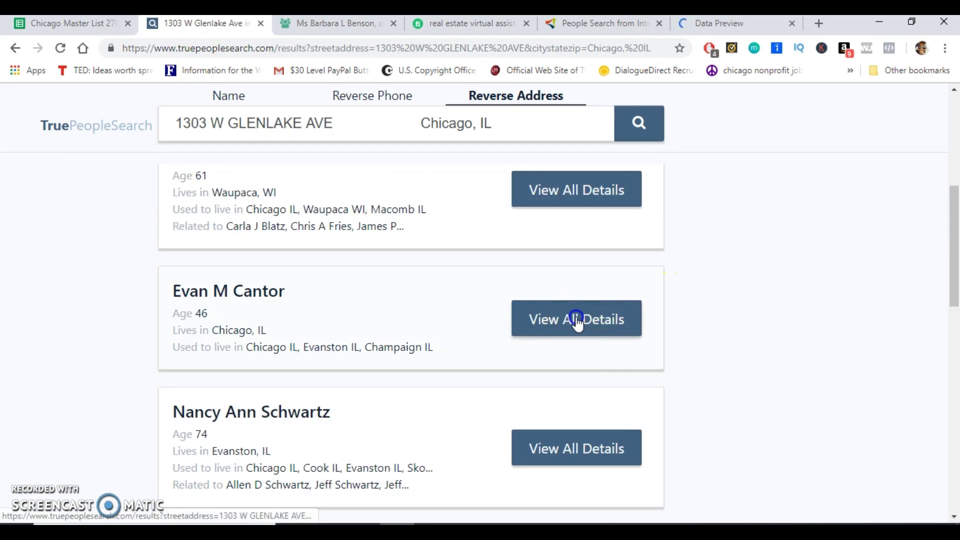
# Open the full details of the record matching the row 59 owner and examine the current address and phone numbers
pyautogui.click(577, 320)
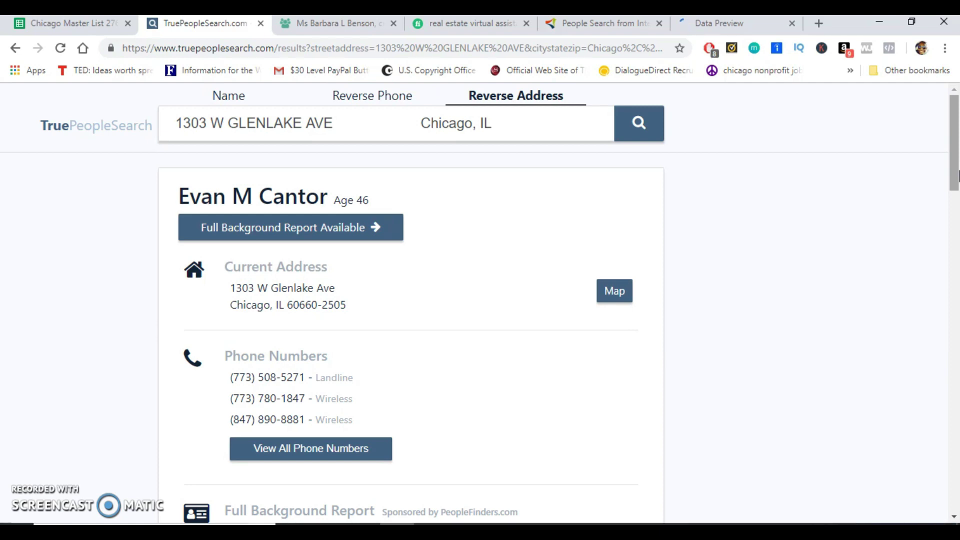
pyautogui.moveTo(958, 175); pyautogui.dragTo(942, 149)
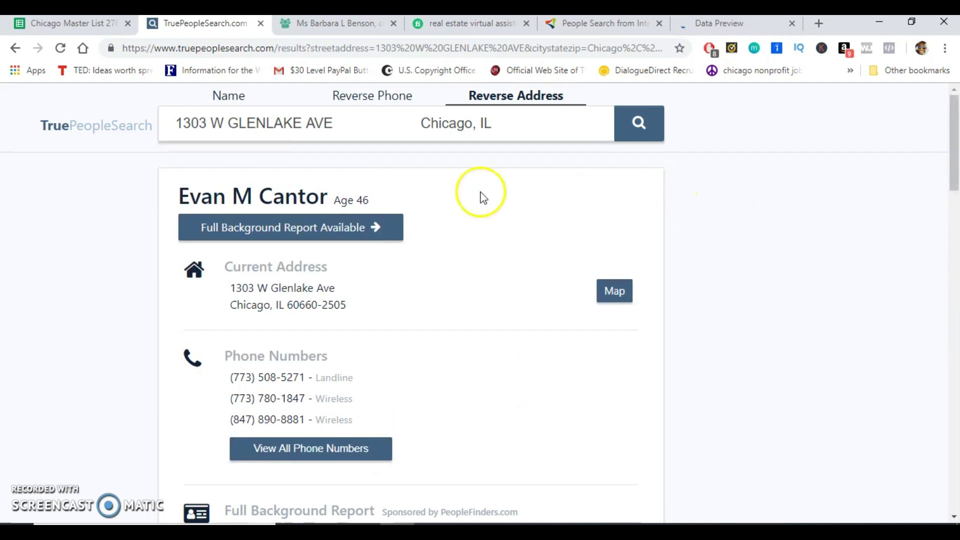
pyautogui.rightClick(344, 97)
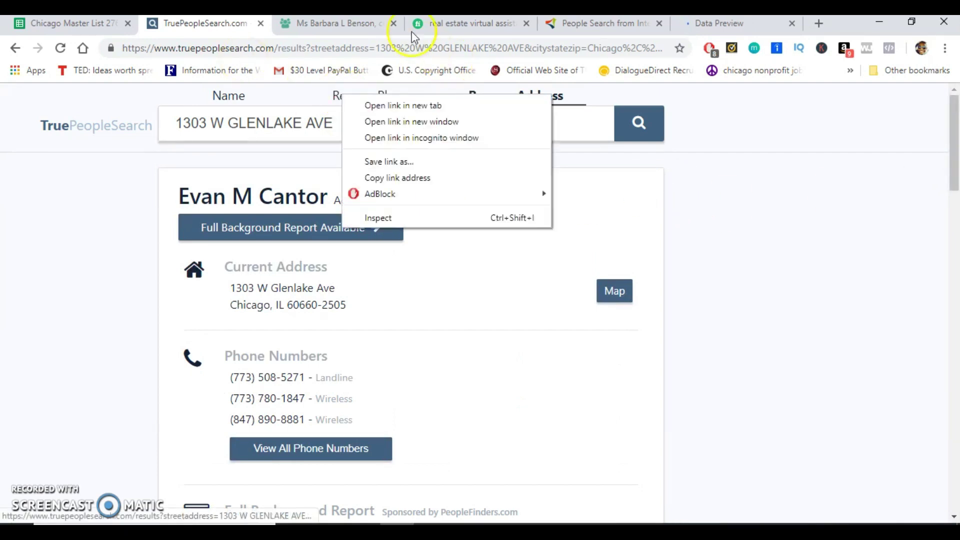
# Review the FastPeopleSearch profile, the Fiverr skip tracing gig and the Intelius report offer in turn
pyautogui.click(342, 26)
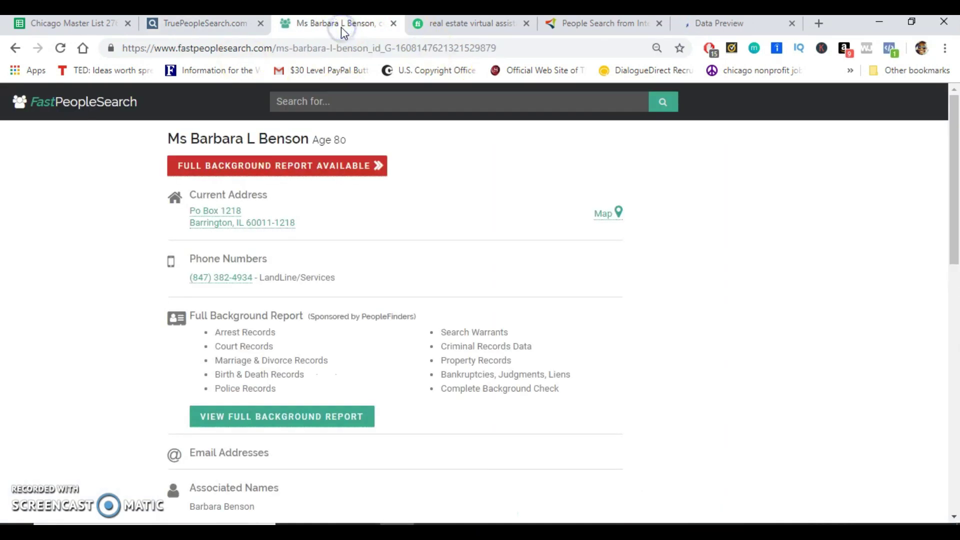
pyautogui.click(455, 26)
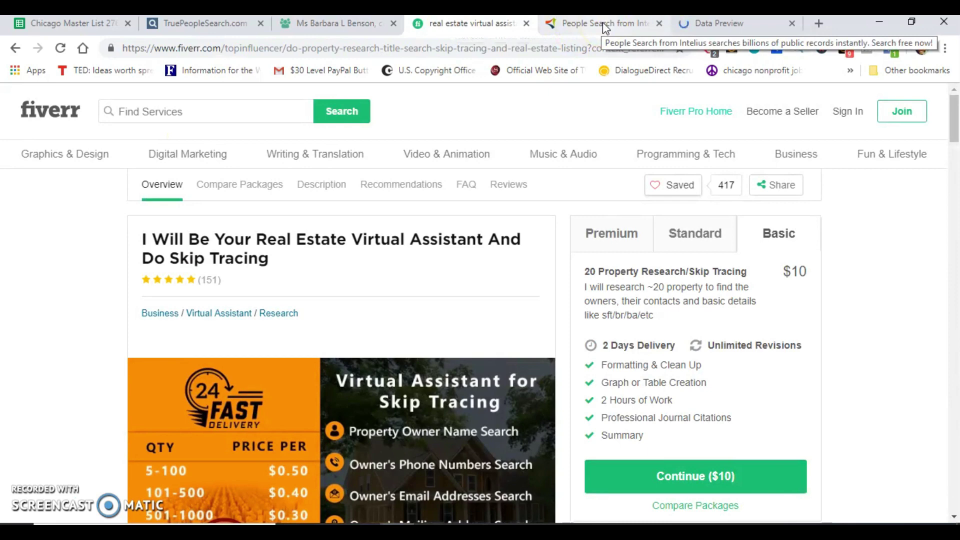
pyautogui.click(603, 24)
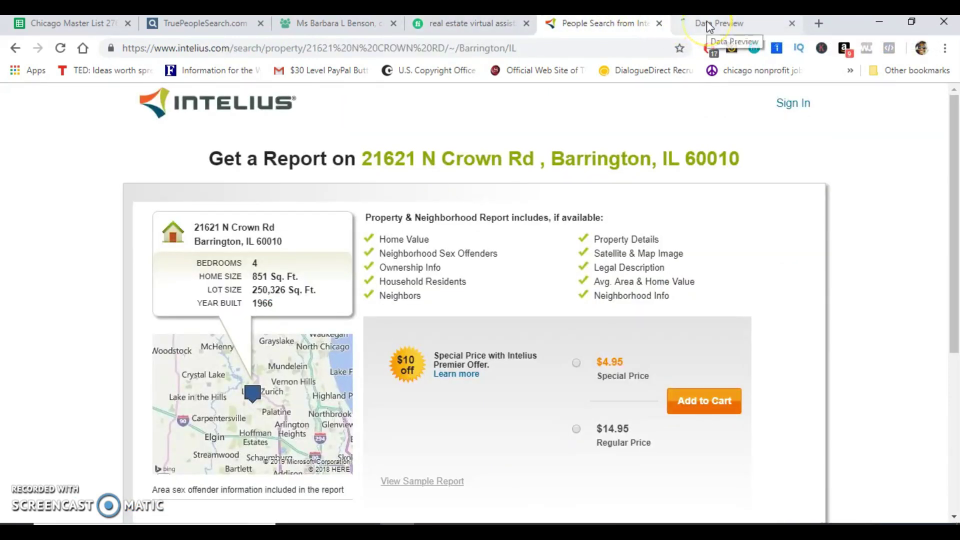
# Switch to BeenVerified and examine the property's report preview, including the owner details and the sign-up form
pyautogui.click(708, 25)
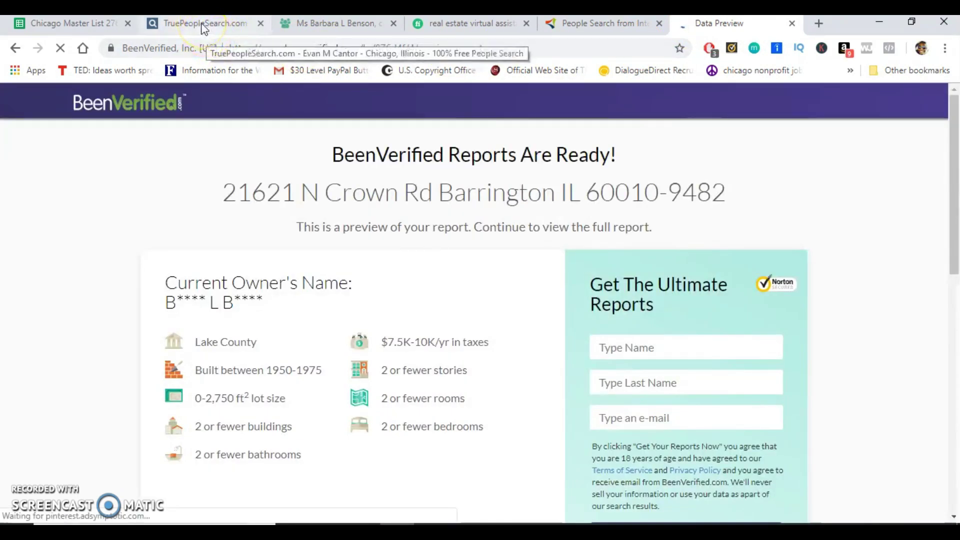
pyautogui.moveTo(955, 210); pyautogui.dragTo(937, 253)
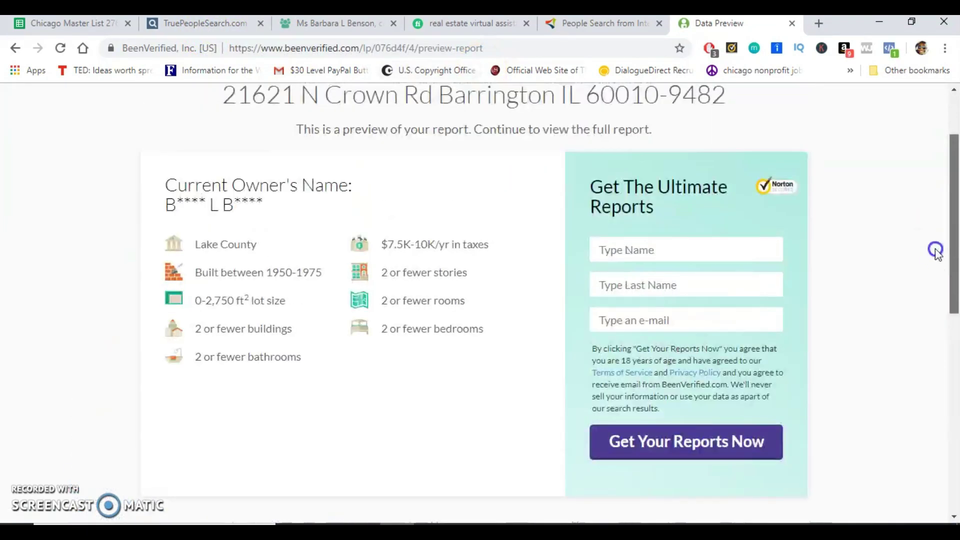
pyautogui.scroll(2, 936, 252)
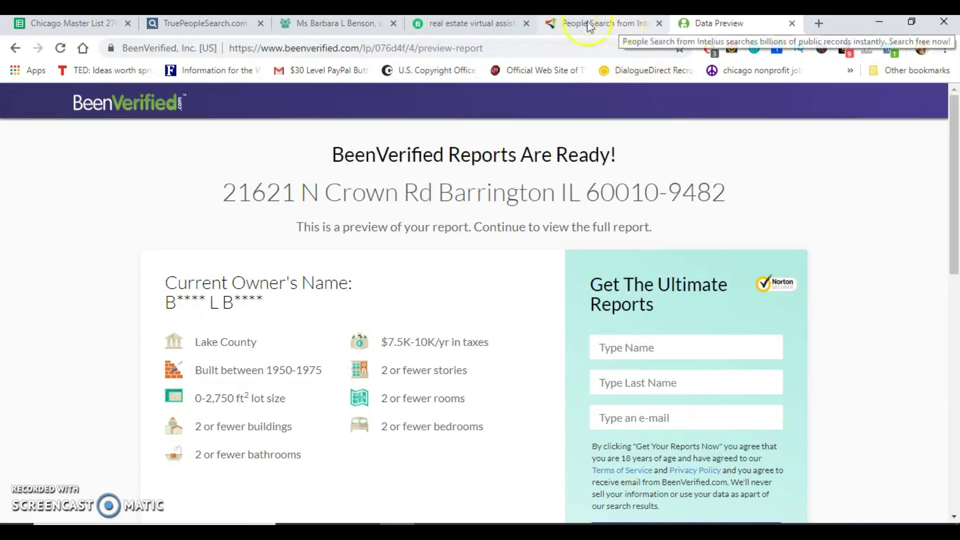
# Revisit the TruePeopleSearch, FastPeopleSearch, Fiverr, Intelius and BeenVerified pages in turn, and return to the leads spreadsheet and the row 59 owner's TruePeopleSearch record
pyautogui.click(215, 25)
pyautogui.click(333, 26)
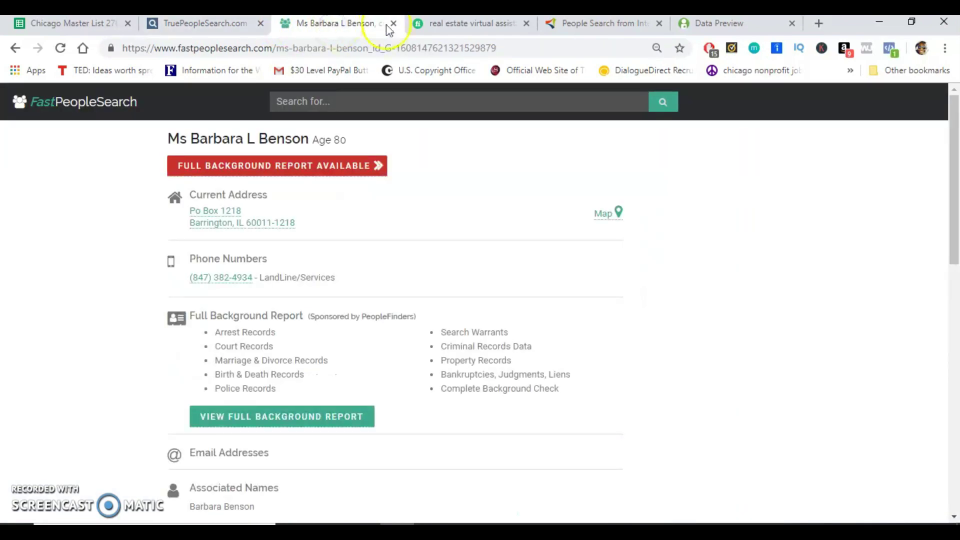
pyautogui.click(438, 28)
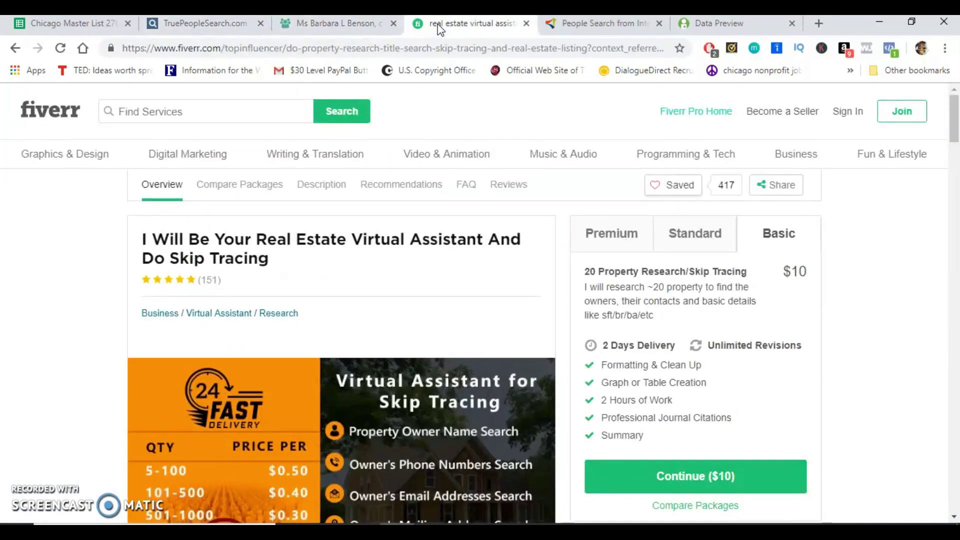
pyautogui.click(606, 27)
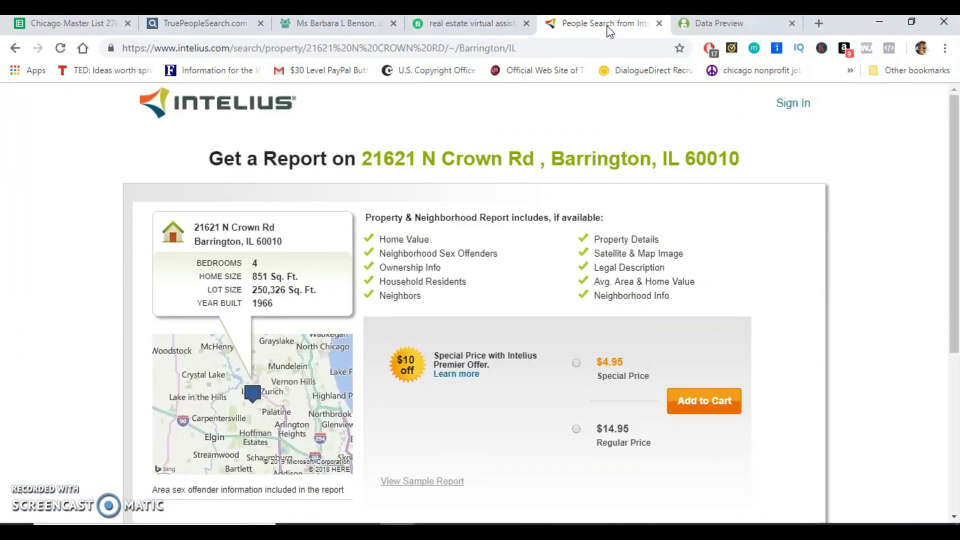
pyautogui.click(725, 29)
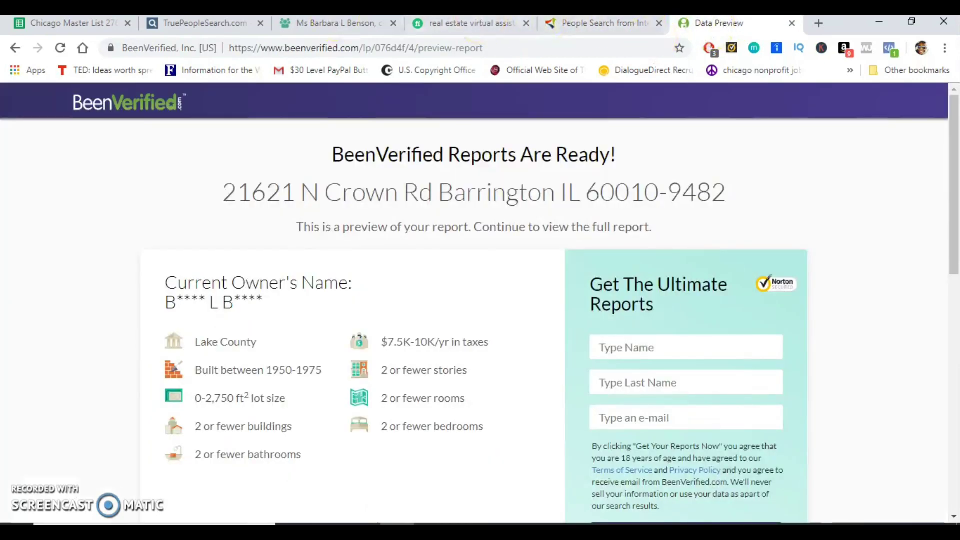
pyautogui.click(76, 31)
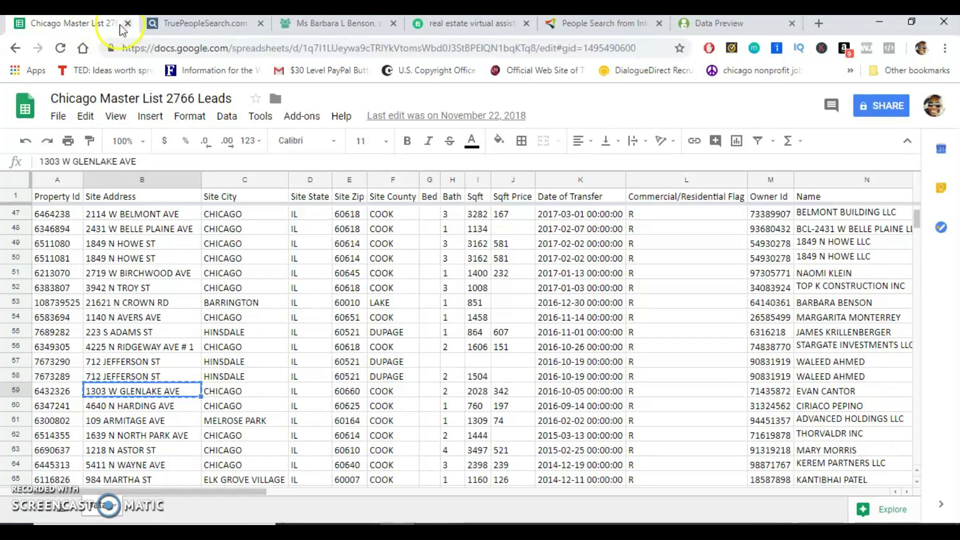
pyautogui.click(192, 25)
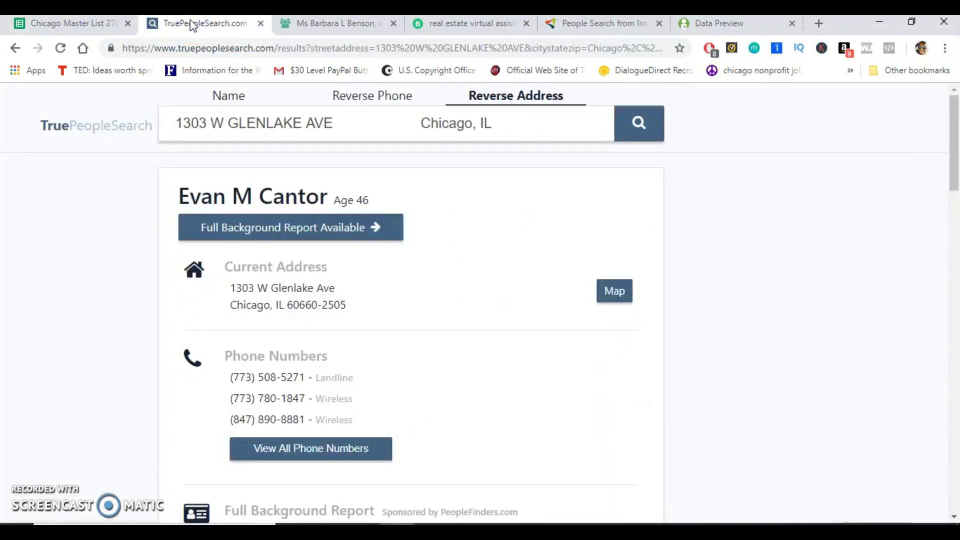